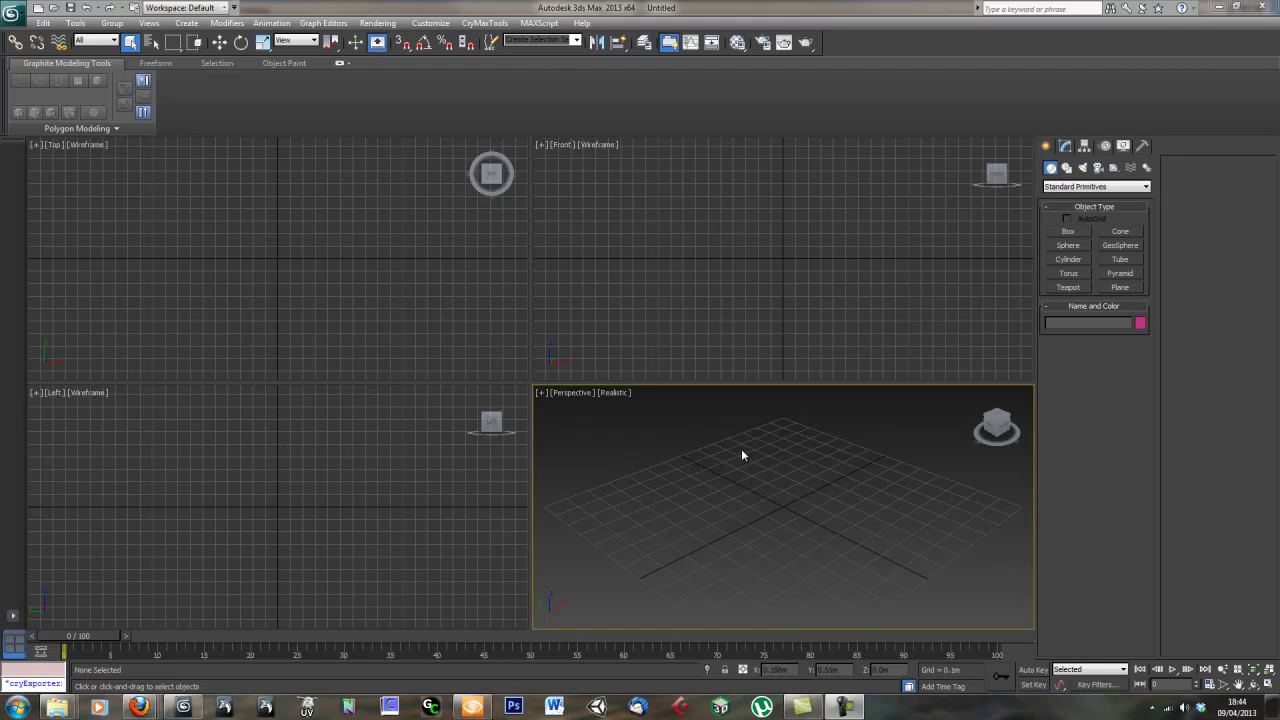
# Create a box about 0.439 m long, 0.426 m wide and 0.208 m high near the grid centre in the maximized Perspective view.
pyautogui.keyDown('alt'); pyautogui.moveTo(752, 470); pyautogui.dragTo(729, 443, button='middle'); pyautogui.keyUp('alt')
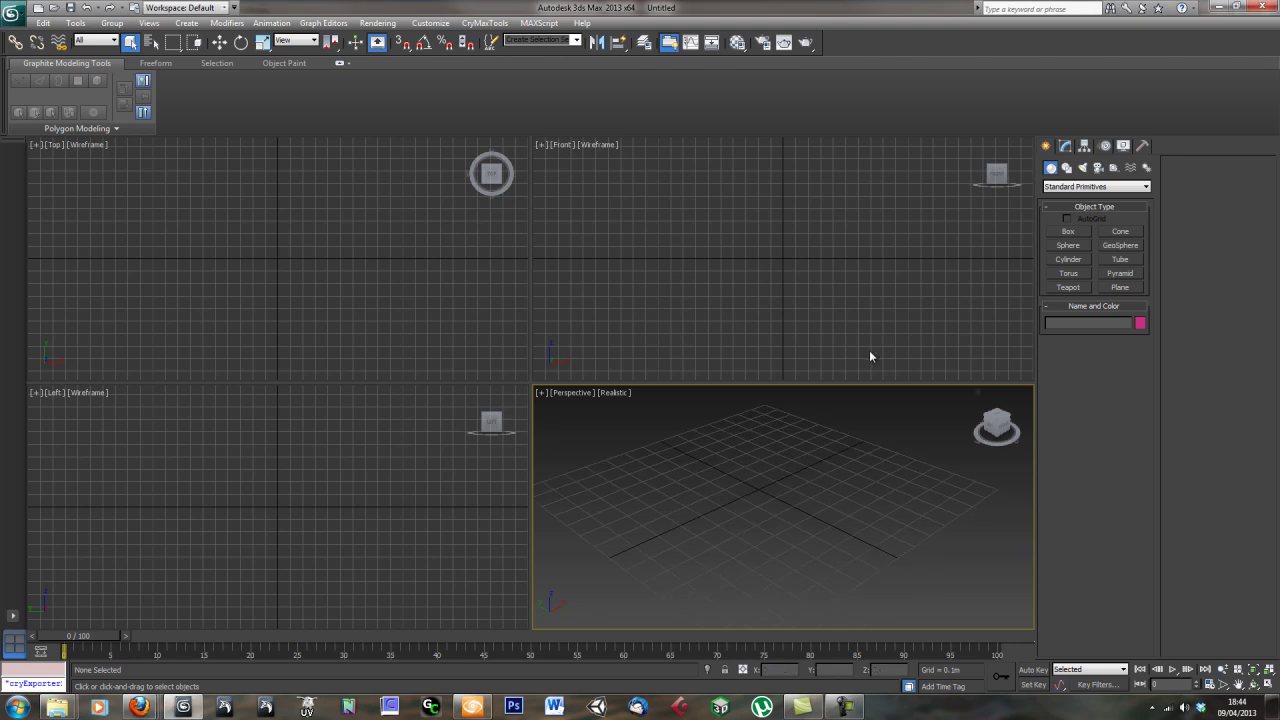
pyautogui.moveTo(716, 498); pyautogui.dragTo(710, 497, button='middle')
pyautogui.hotkey('alt', 'w')
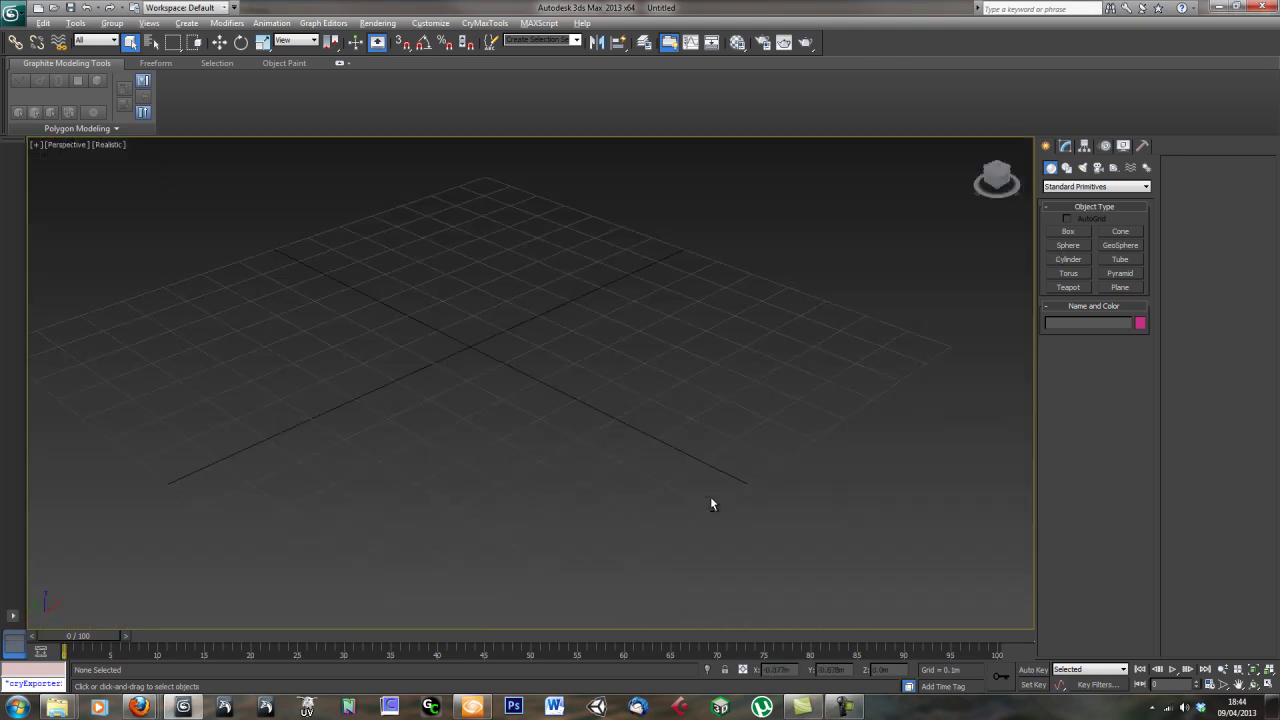
pyautogui.moveTo(488, 416); pyautogui.dragTo(586, 396, button='middle')
pyautogui.click(1068, 231)
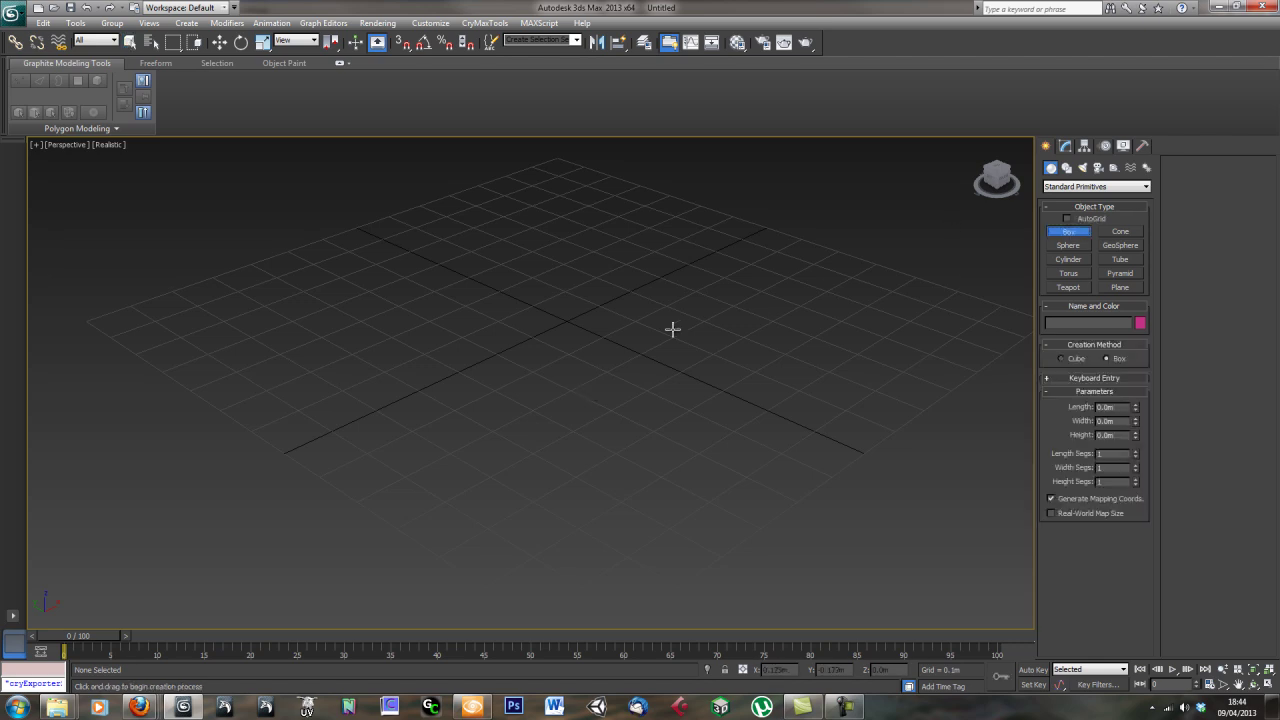
pyautogui.moveTo(431, 320)
pyautogui.mouseDown()
pyautogui.moveTo(617, 297)
pyautogui.moveTo(723, 312)
pyautogui.mouseUp()
pyautogui.click(710, 223)
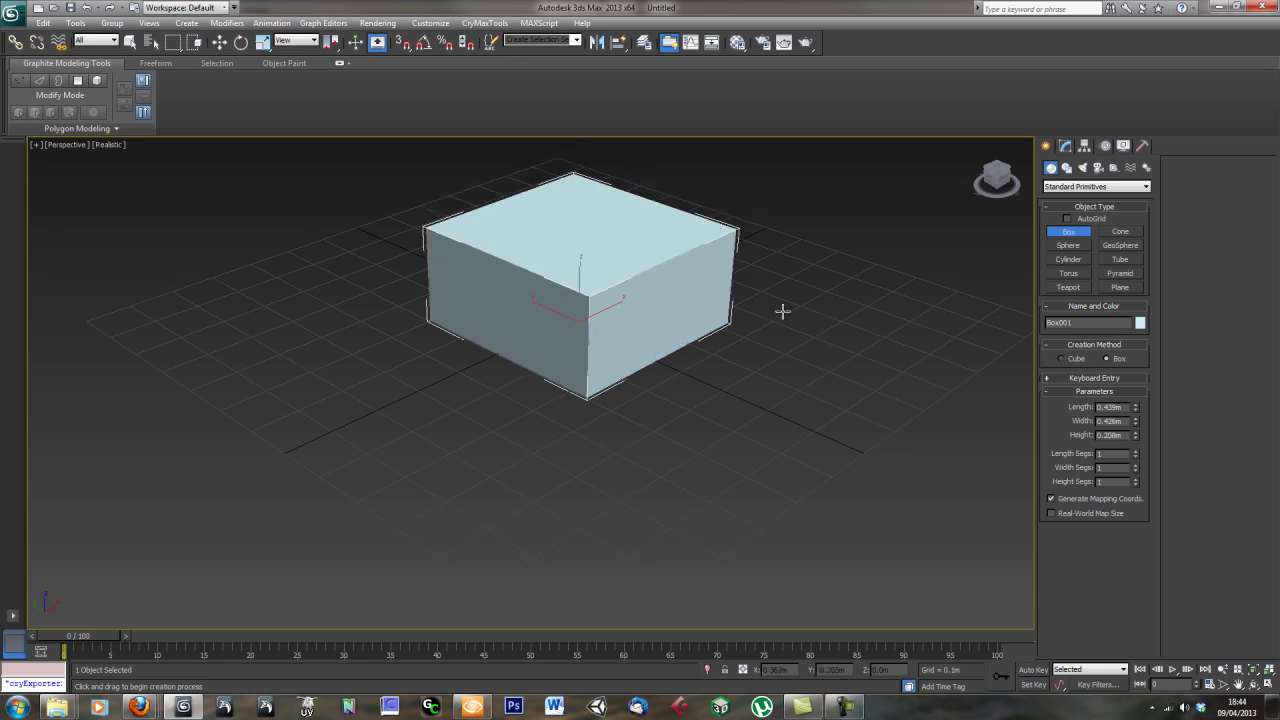
pyautogui.moveTo(610, 318); pyautogui.dragTo(600, 331, button='middle')
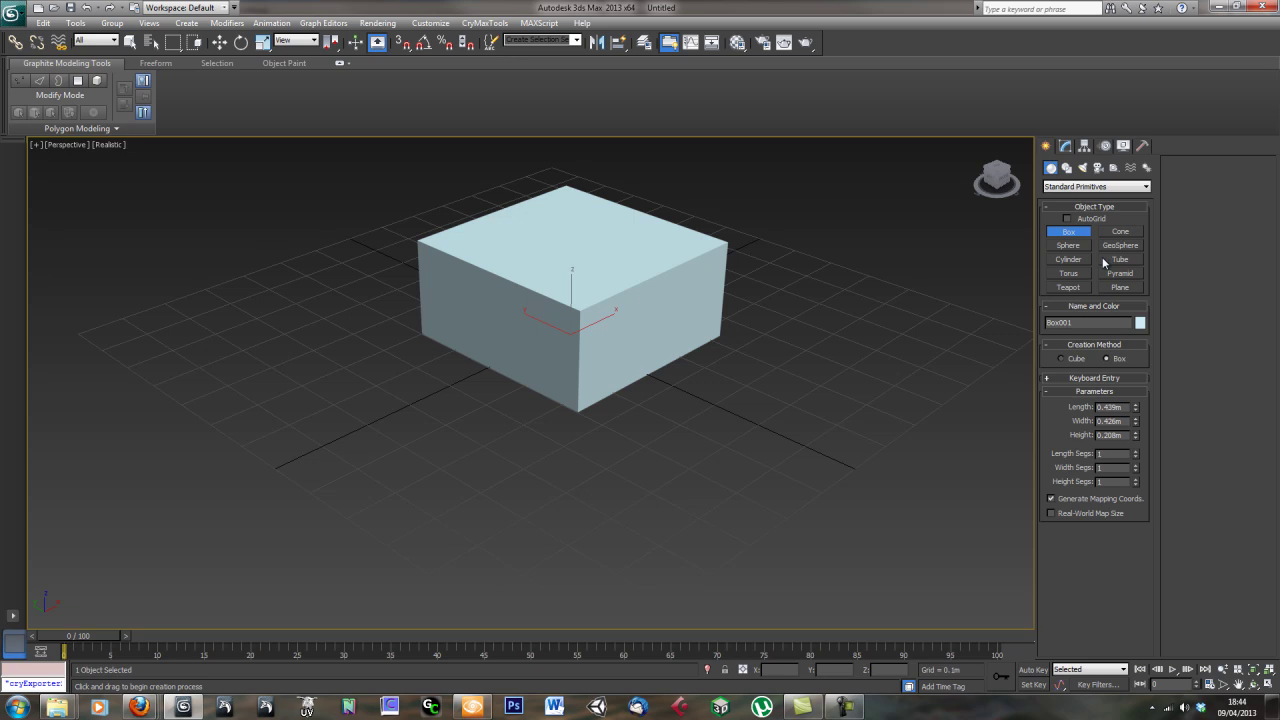
# Convert the box to an Editable Poly.
pyautogui.click(1065, 146)
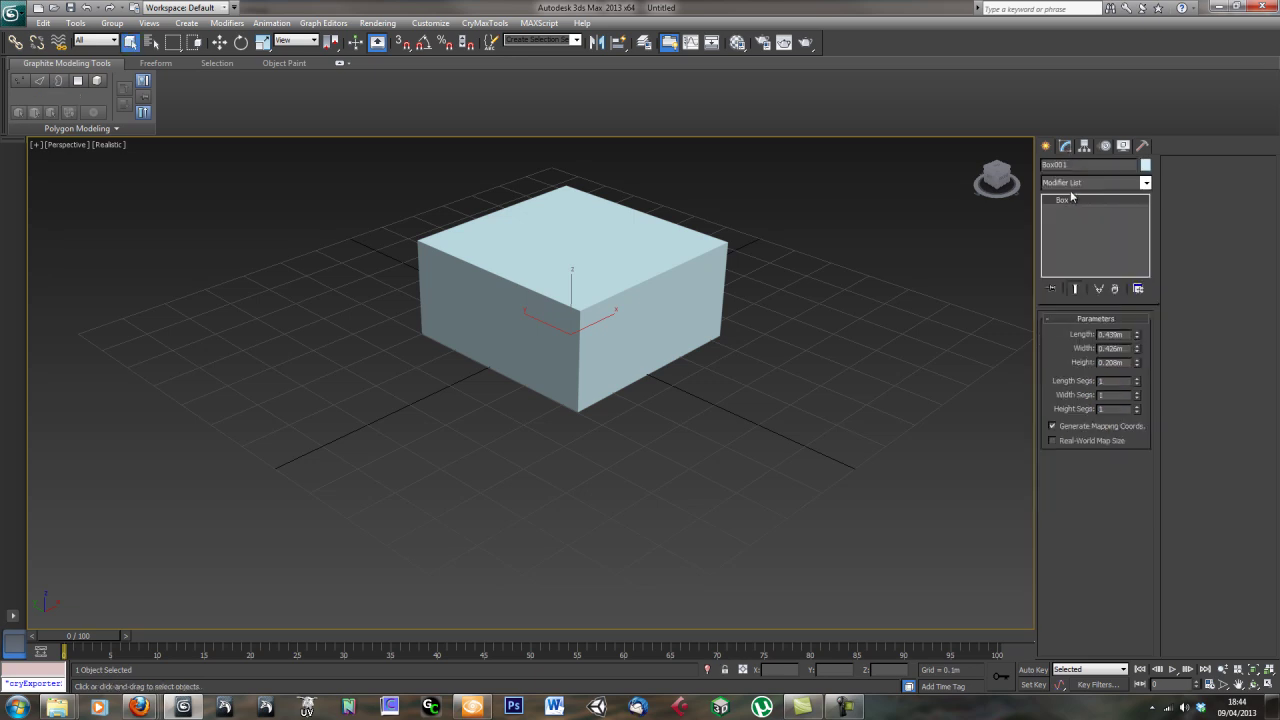
pyautogui.rightClick(1072, 200)
pyautogui.click(1131, 315)
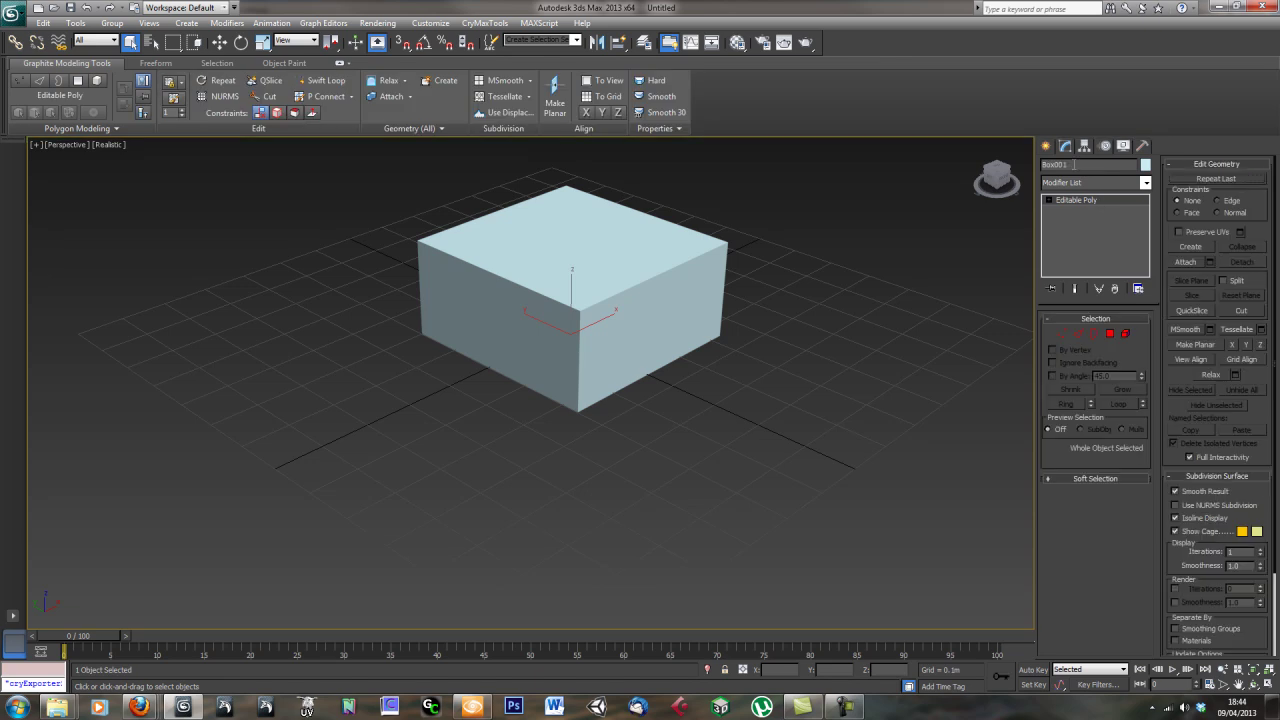
# Rename the box as BoxAnimation, copy that name, and deselect the box.
pyautogui.click(1076, 164)
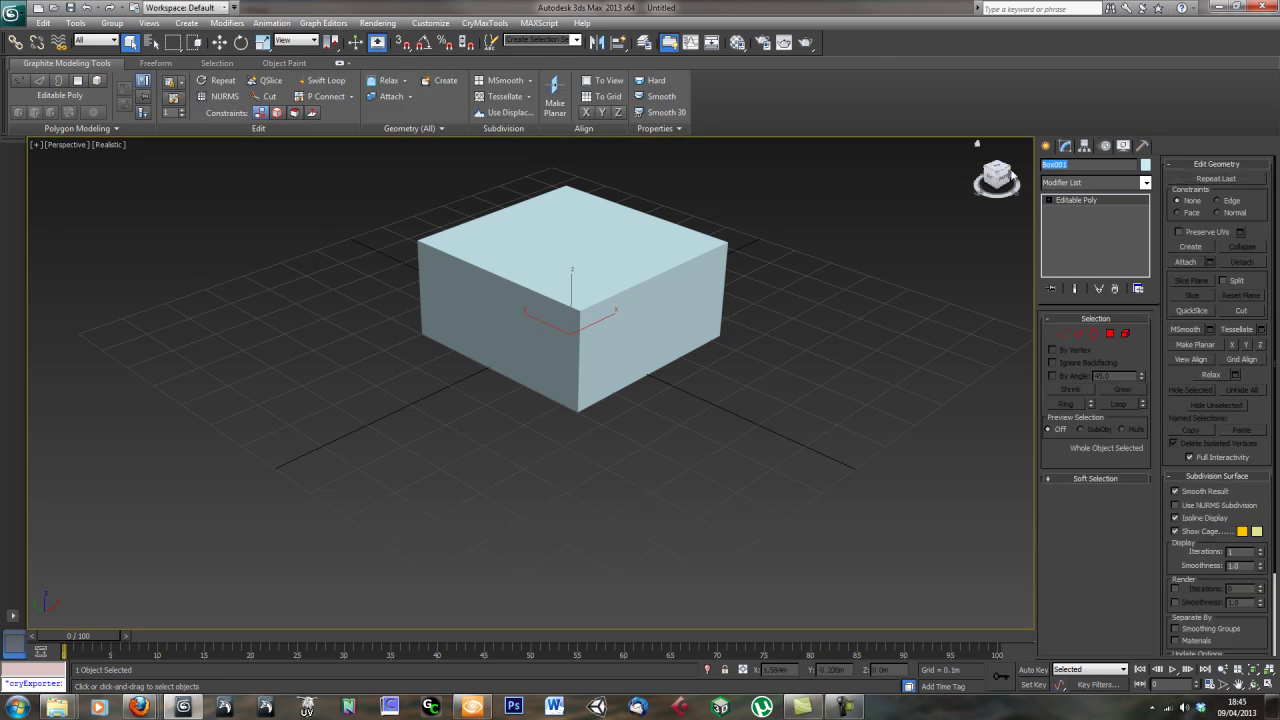
pyautogui.write('Box')
pyautogui.press('Return')
pyautogui.hotkey('ctrl', 'c')
pyautogui.click(868, 325)
pyautogui.moveTo(735, 350); pyautogui.dragTo(740, 373, button='middle')
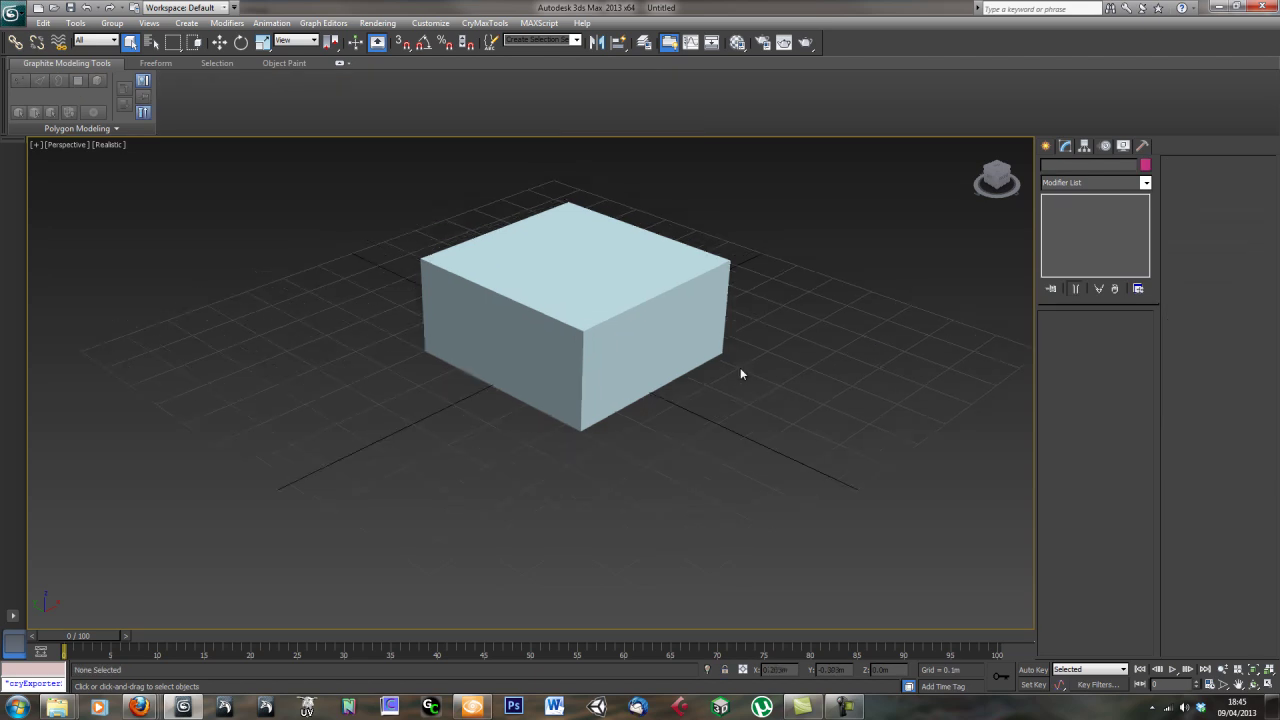
# Start saving the scene and create a folder named BoxAnimation inside the game's objects\animatedobjs folder.
pyautogui.hotkey('ctrl', 's')
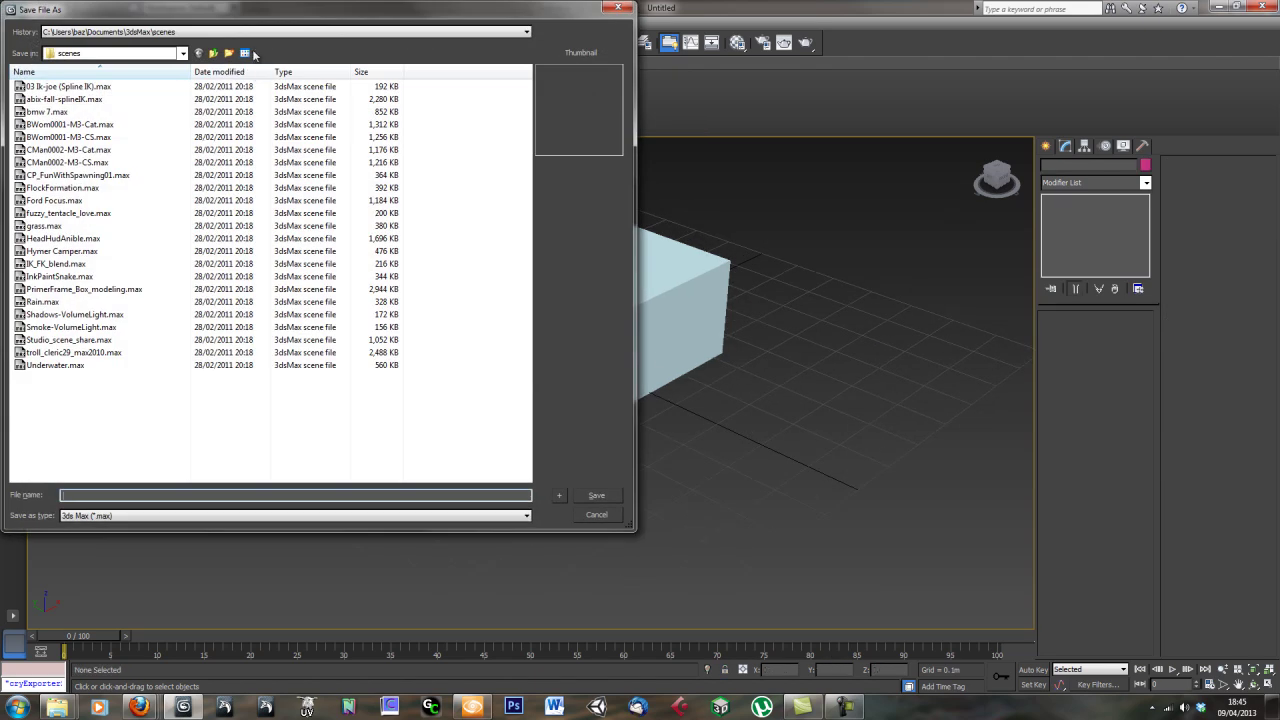
pyautogui.click(207, 34)
pyautogui.click(205, 39)
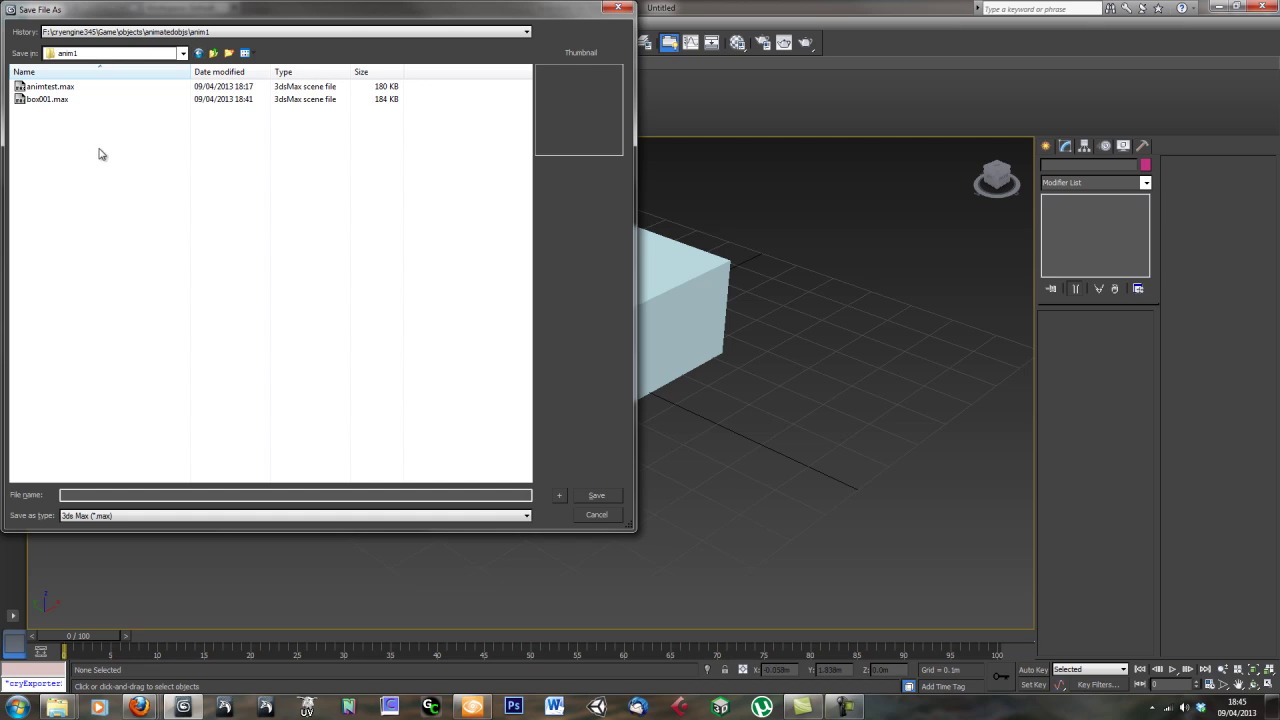
pyautogui.click(213, 53)
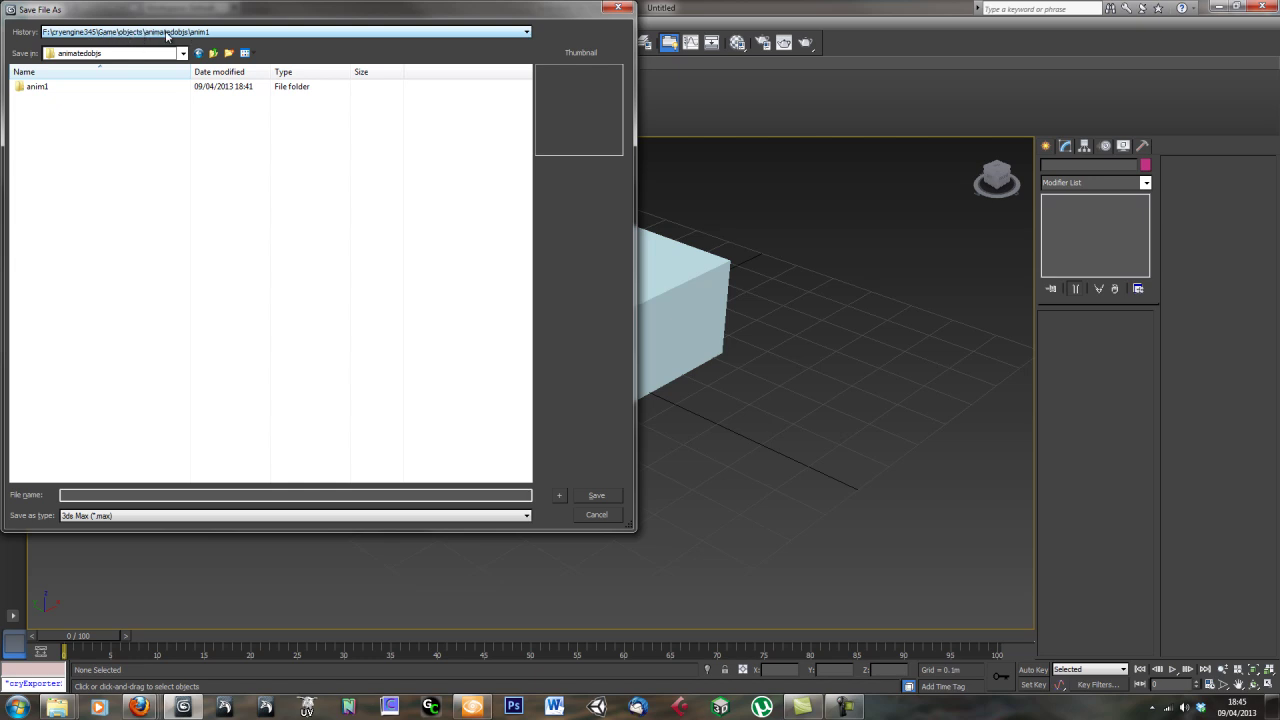
pyautogui.rightClick(58, 135)
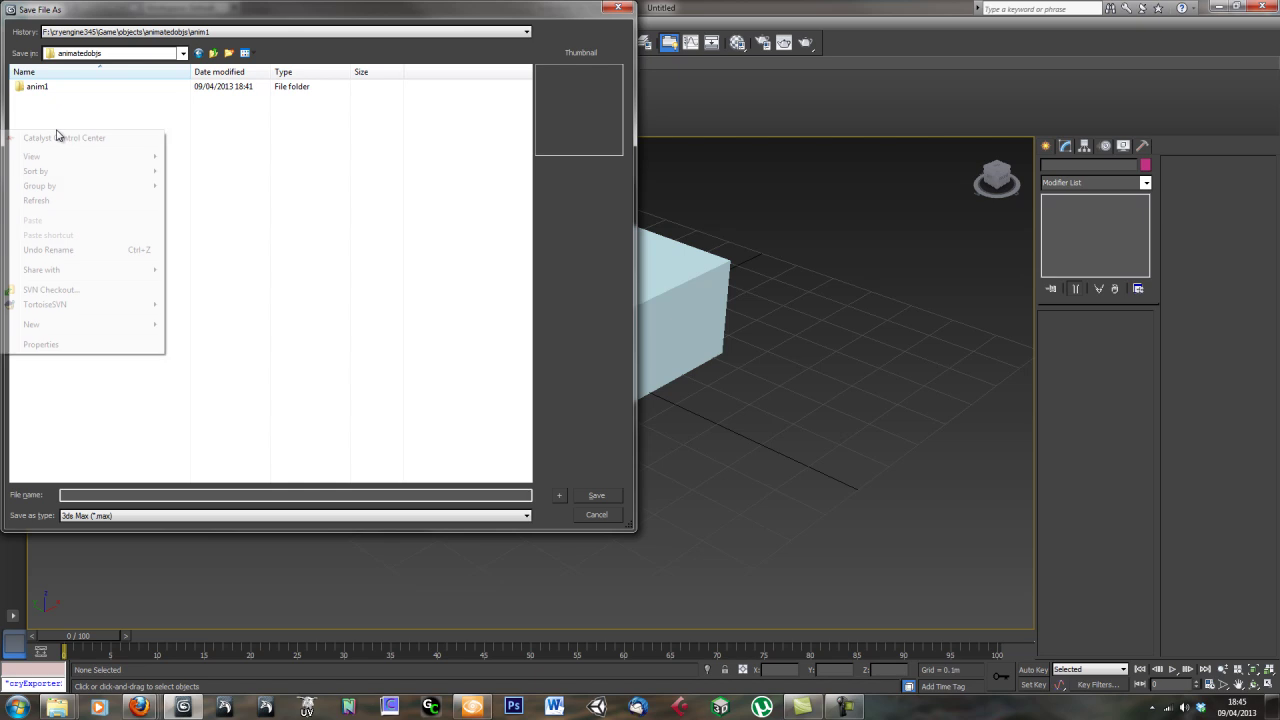
pyautogui.moveTo(80, 326)
pyautogui.click(190, 324)
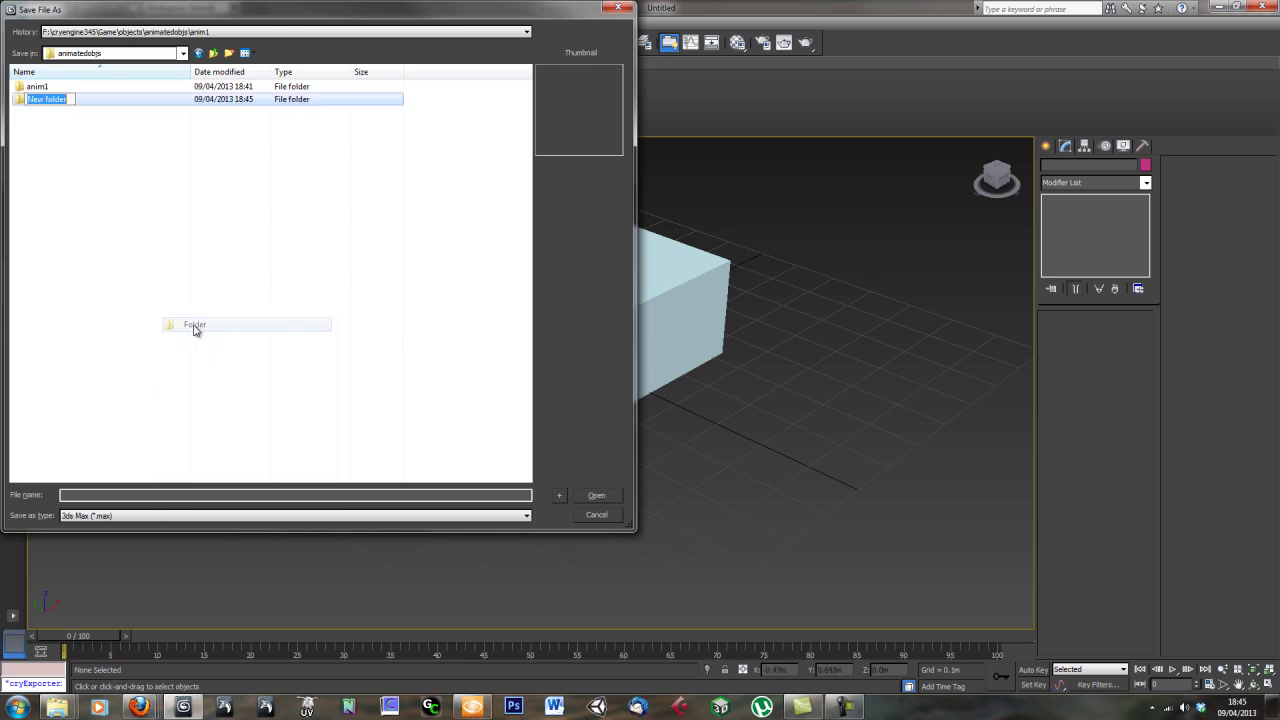
pyautogui.write('BoxAnimation')
pyautogui.press('Return')
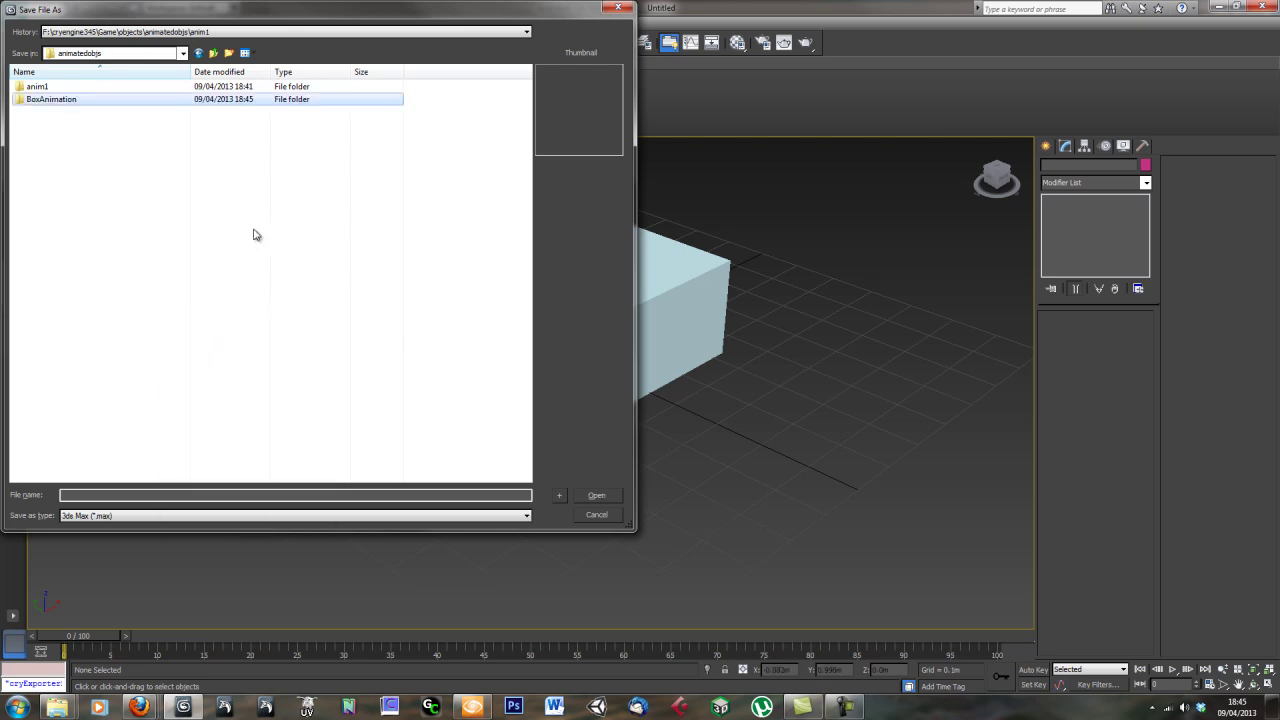
# Save the scene as BoxAnimation in the BoxAnimation folder.
pyautogui.press('Return')
pyautogui.click(98, 494)
pyautogui.hotkey('ctrl', 'v')
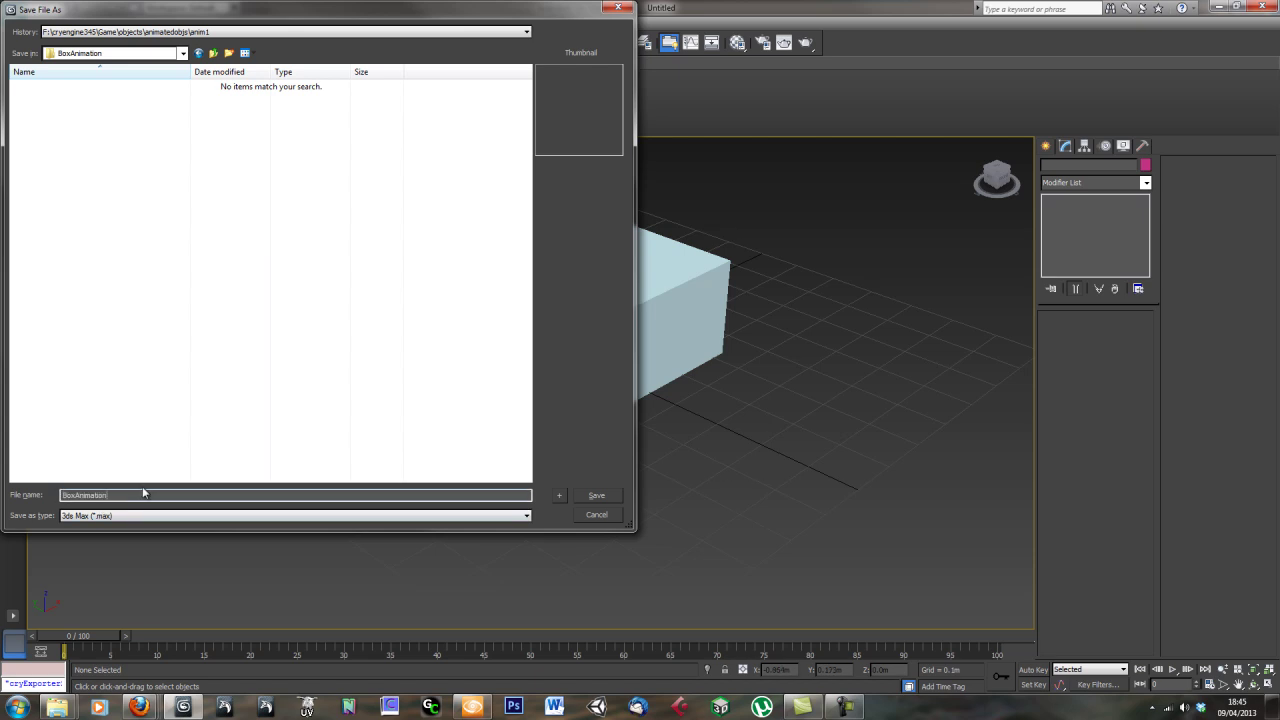
pyautogui.click(596, 495)
pyautogui.moveTo(645, 336); pyautogui.dragTo(640, 343, button='middle')
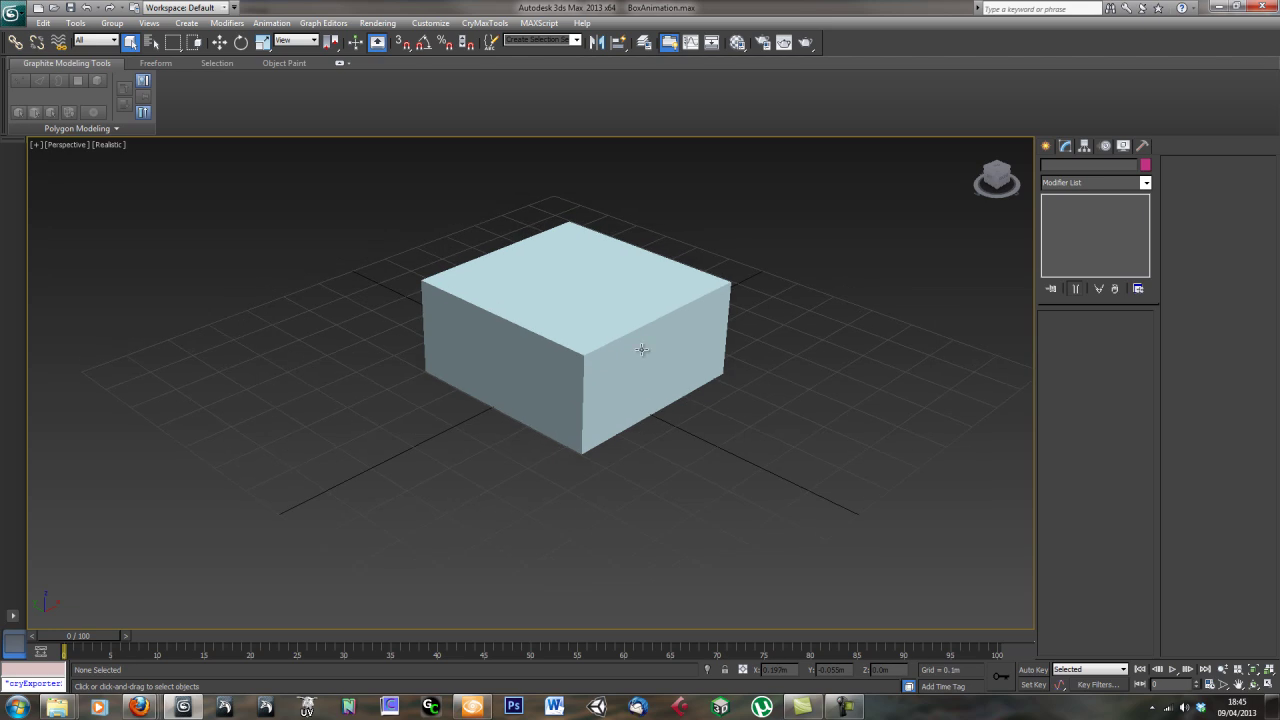
# Turn on Auto Key and, at about frame 20, move the box along the X axis to about 0.697 m.
pyautogui.rightClick(640, 343)
pyautogui.click(869, 329)
pyautogui.moveTo(714, 366); pyautogui.dragTo(607, 437, button='middle')
pyautogui.press('w')
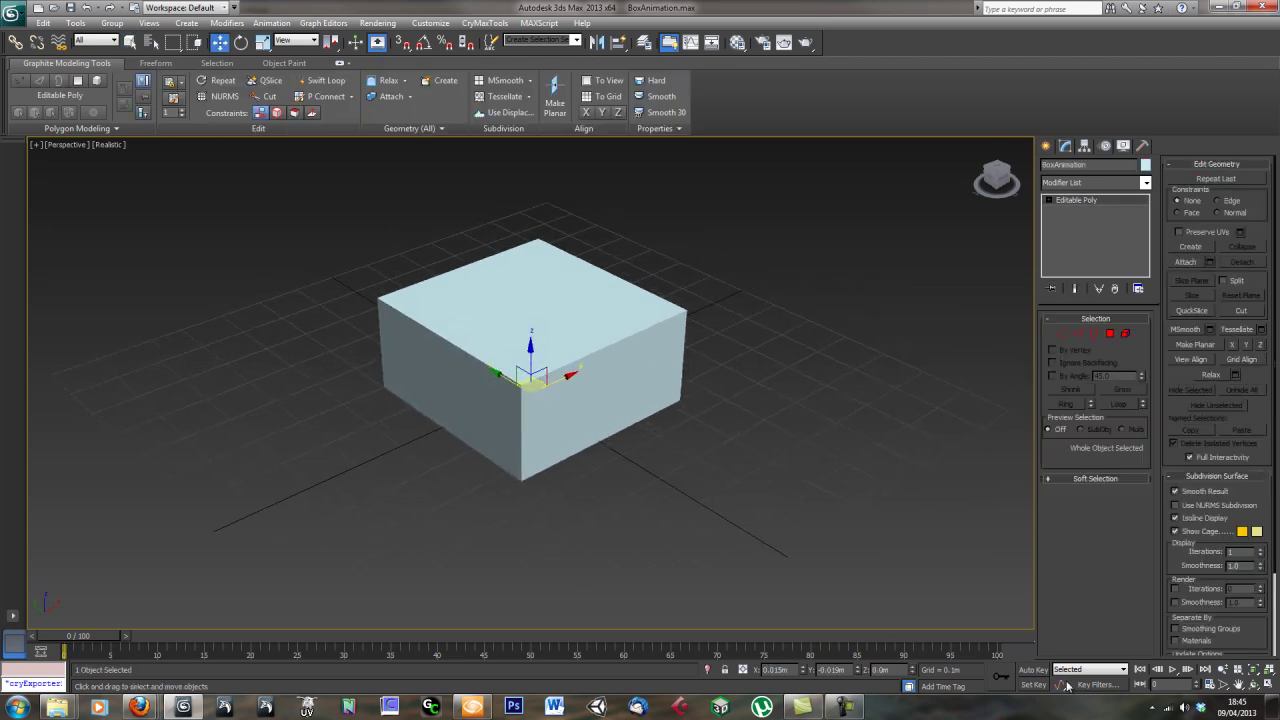
pyautogui.click(1033, 669)
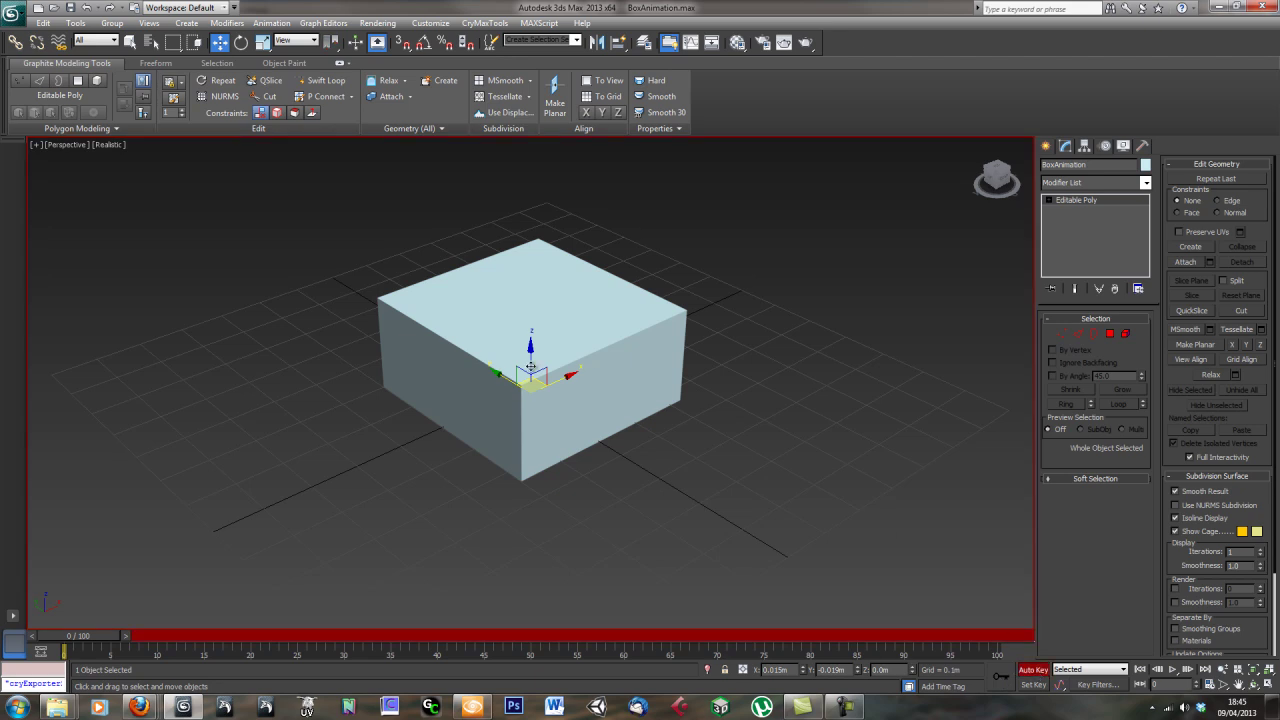
pyautogui.moveTo(85, 638); pyautogui.dragTo(255, 638)
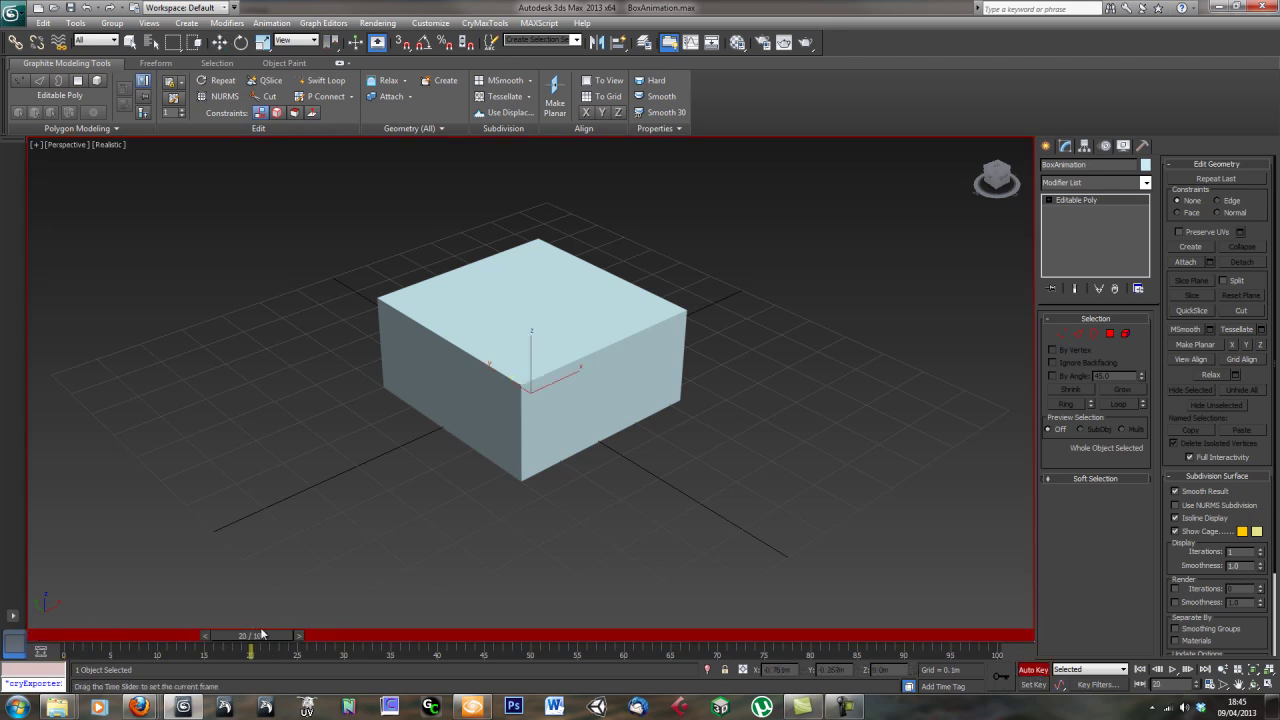
pyautogui.moveTo(566, 376); pyautogui.dragTo(785, 272)
# Key the box raised to about Z 0.399 m near frame 43, and moved to about X -0.568 m, Y 1.026 m at frame 77.
pyautogui.moveTo(255, 637); pyautogui.dragTo(463, 637)
pyautogui.moveTo(752, 250); pyautogui.dragTo(752, 45)
pyautogui.moveTo(466, 637); pyautogui.dragTo(778, 637)
pyautogui.moveTo(772, 557); pyautogui.dragTo(705, 462, button='middle')
pyautogui.scroll(-5, 705, 462)
pyautogui.press('w')
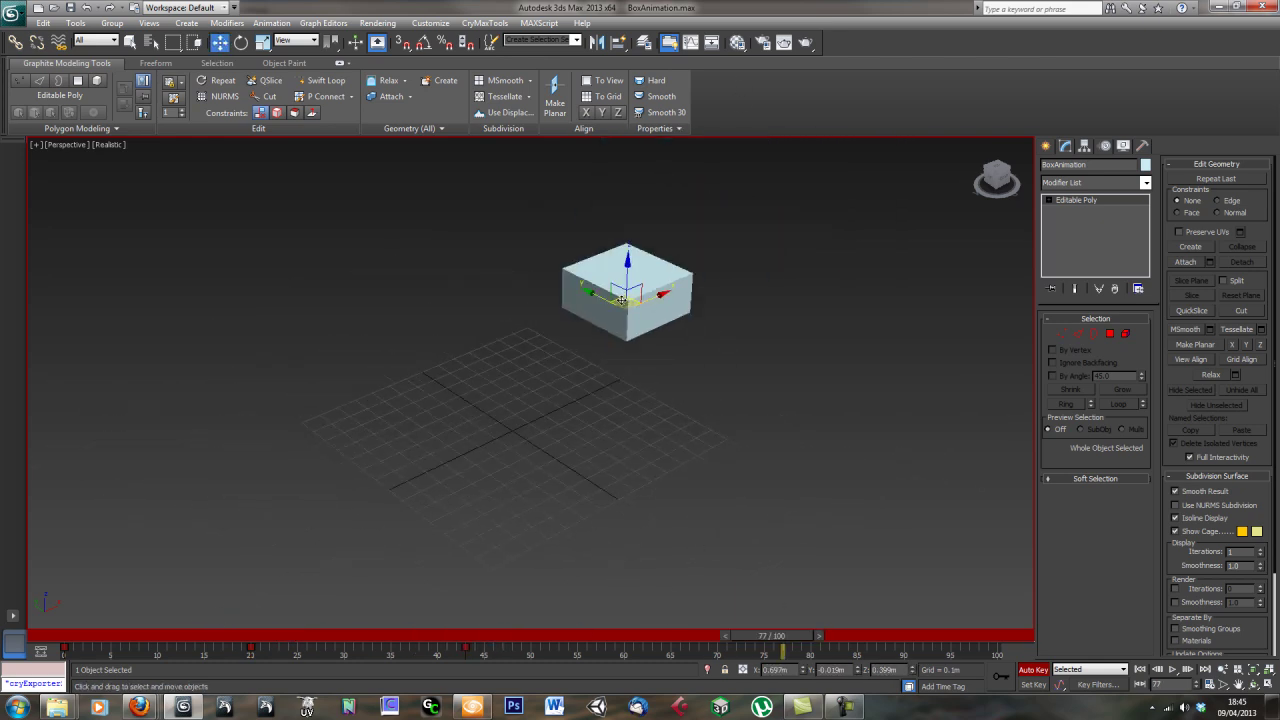
pyautogui.moveTo(635, 296); pyautogui.dragTo(285, 300)
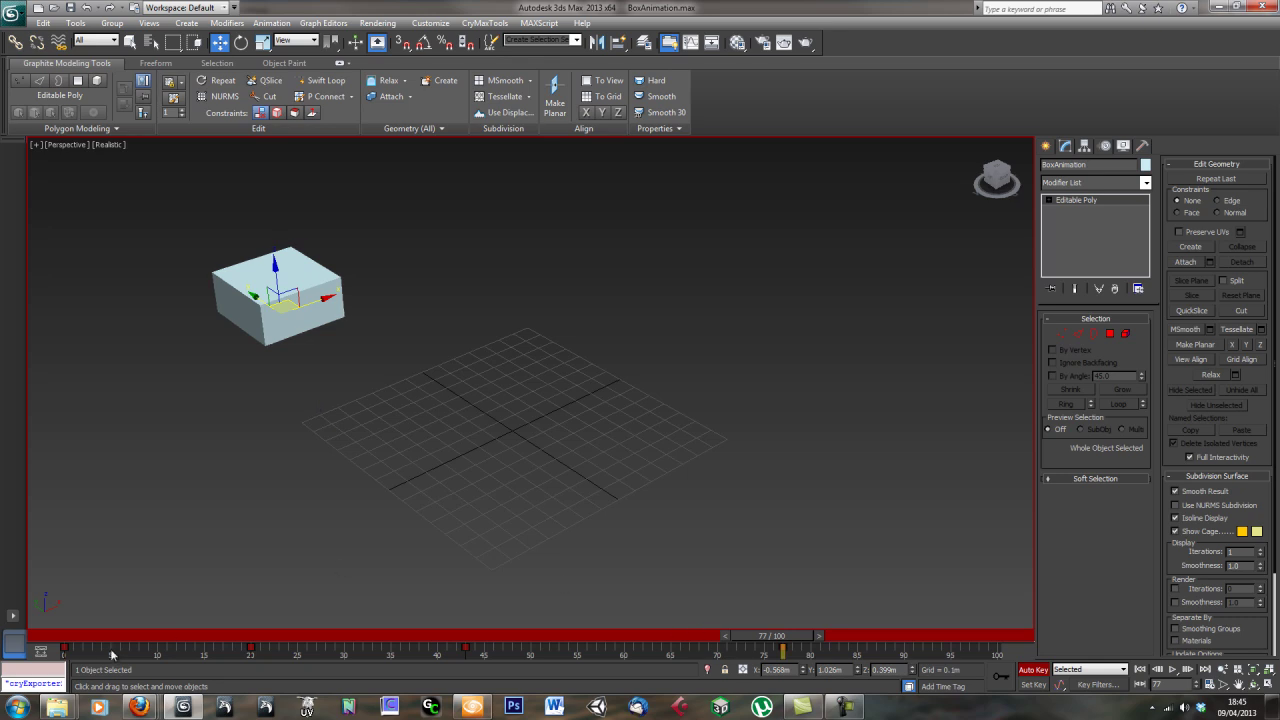
# Copy the box's starting key to frame 100 and play the animation, returning to frame 0.
pyautogui.keyDown('shift'); pyautogui.moveTo(63, 650); pyautogui.dragTo(997, 645); pyautogui.keyUp('shift')
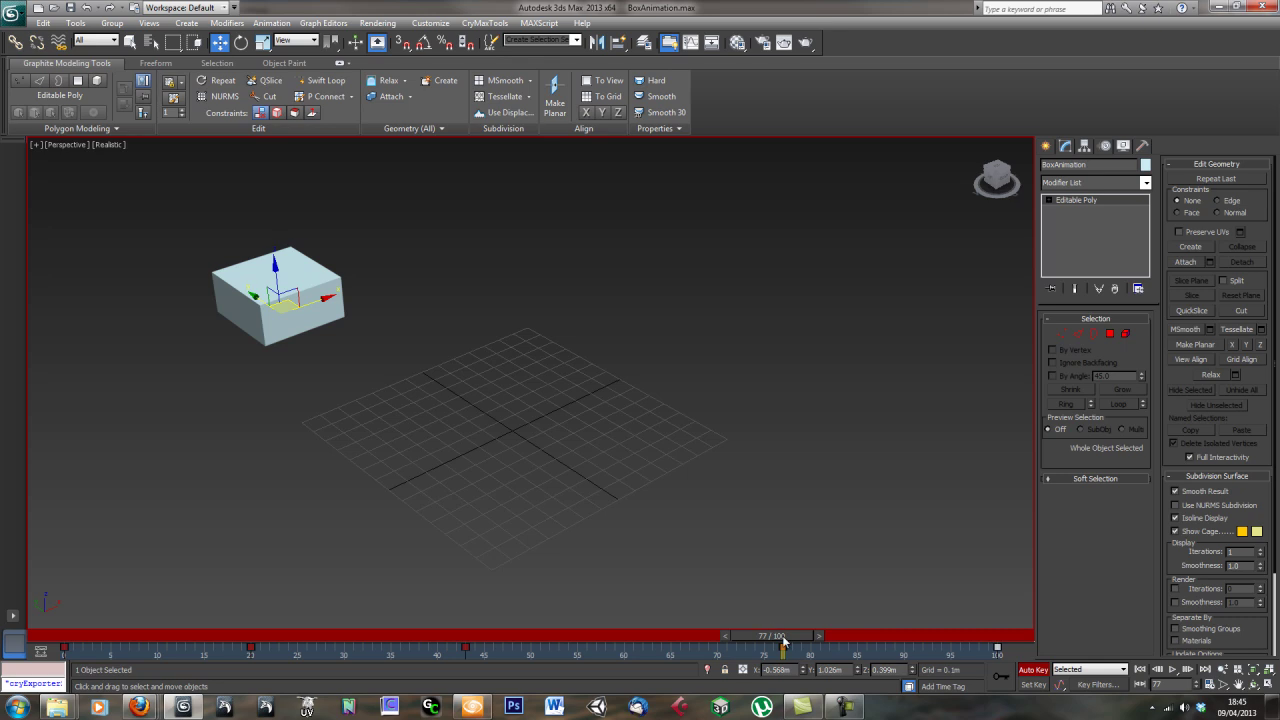
pyautogui.press('/')
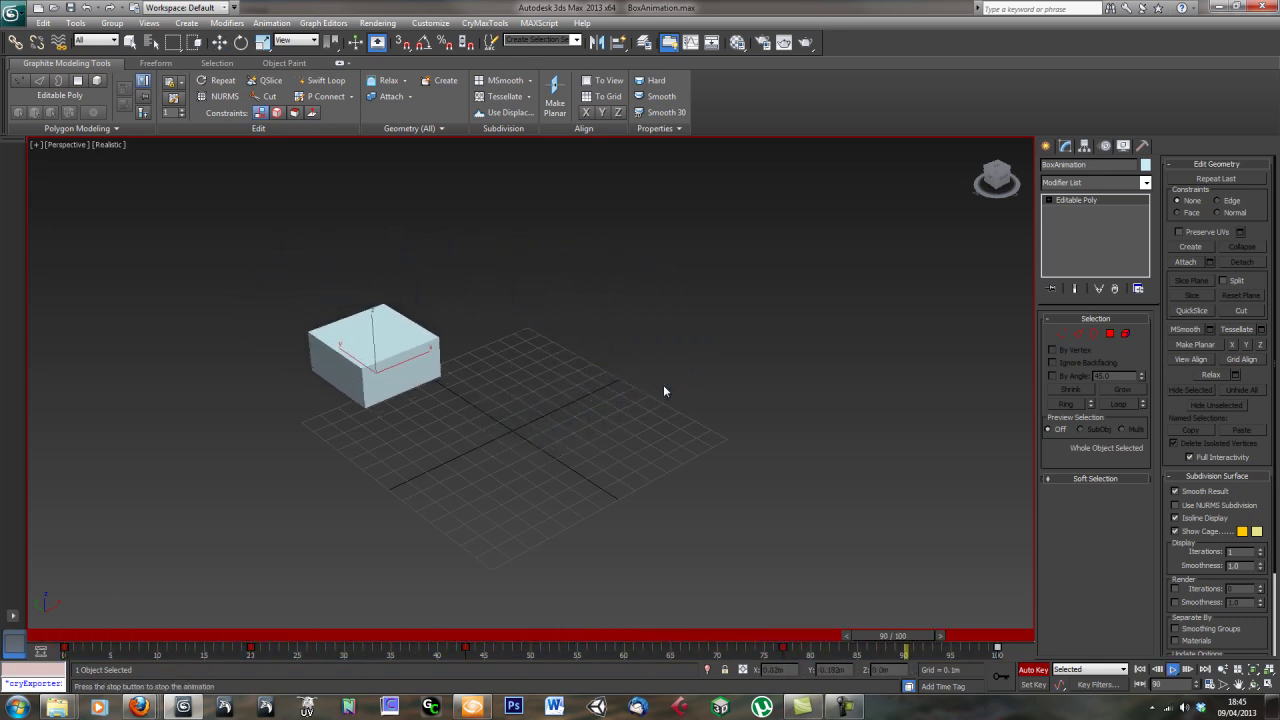
pyautogui.press('/')
pyautogui.moveTo(985, 636); pyautogui.dragTo(65, 628)
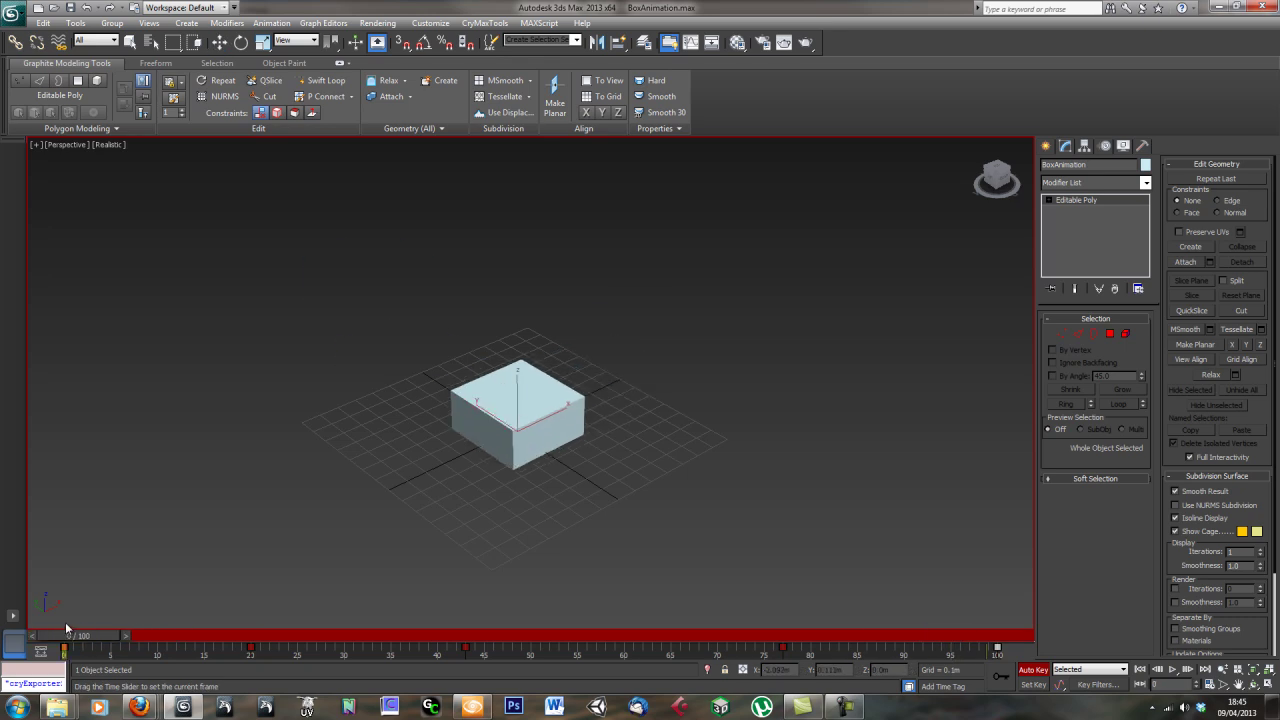
pyautogui.press('w')
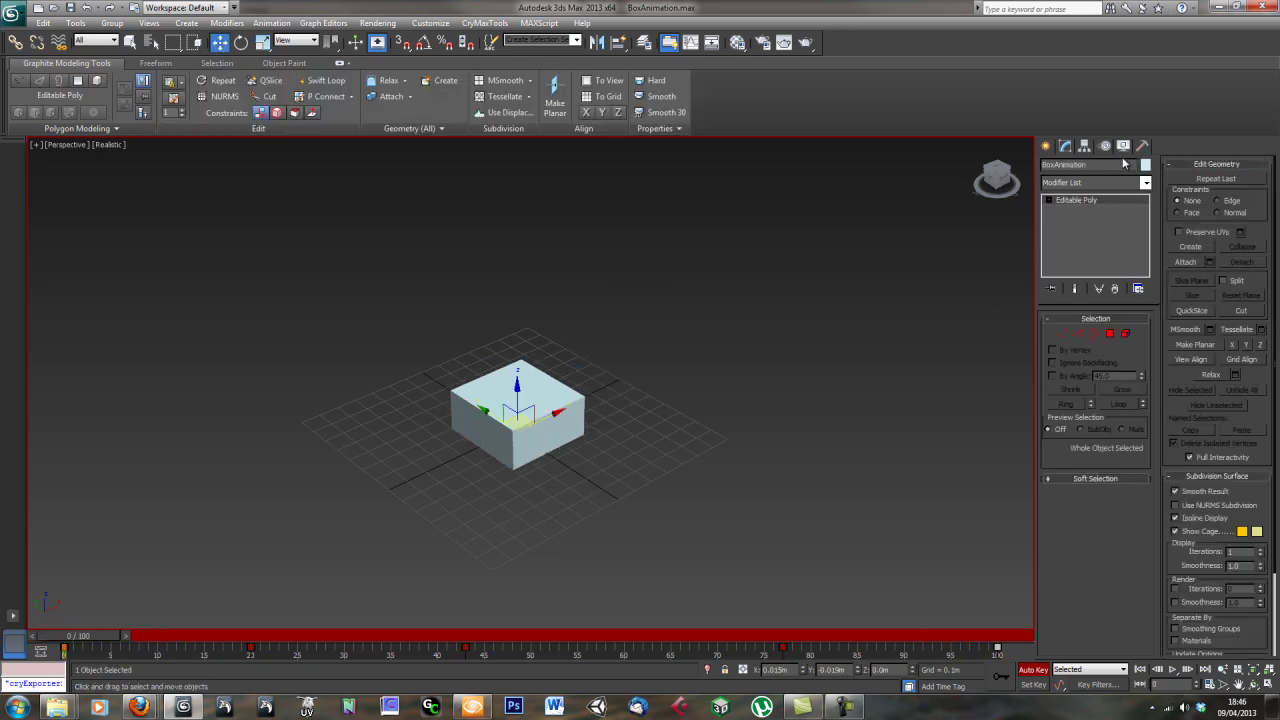
# Open the CryENGINE3 Exporter utility and add the selected box to the geometry export list.
pyautogui.click(1143, 145)
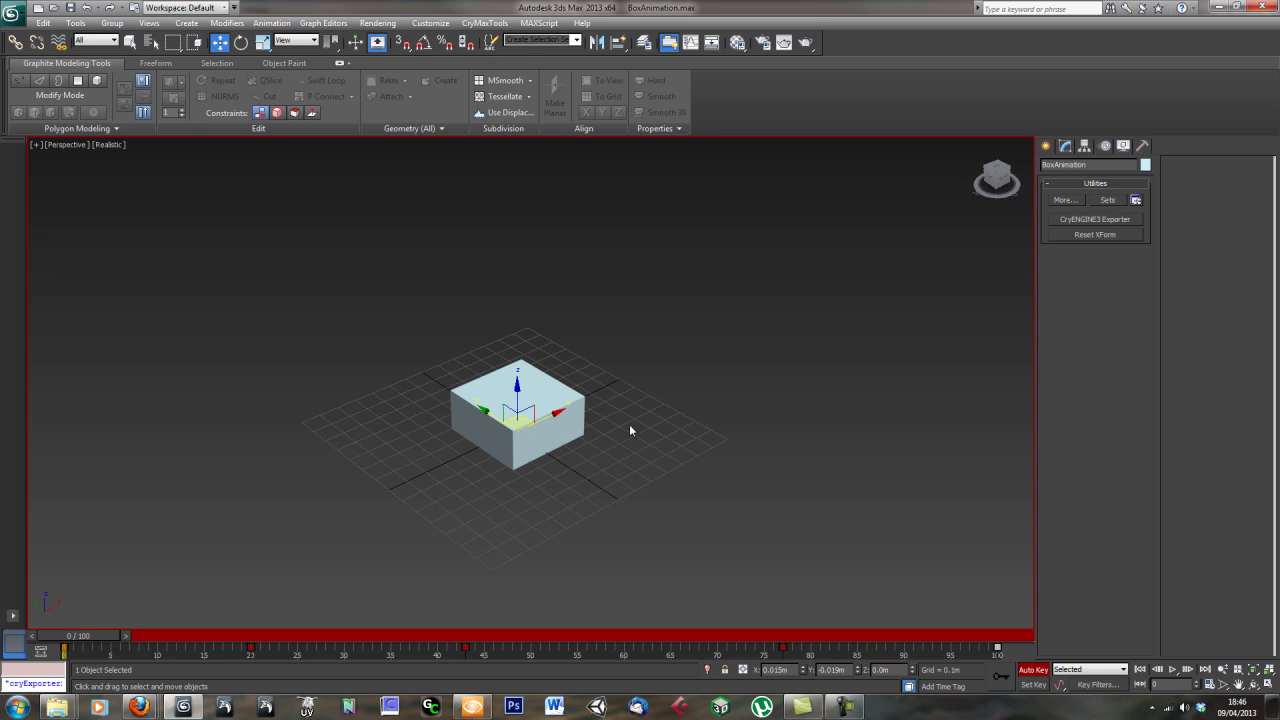
pyautogui.click(1084, 219)
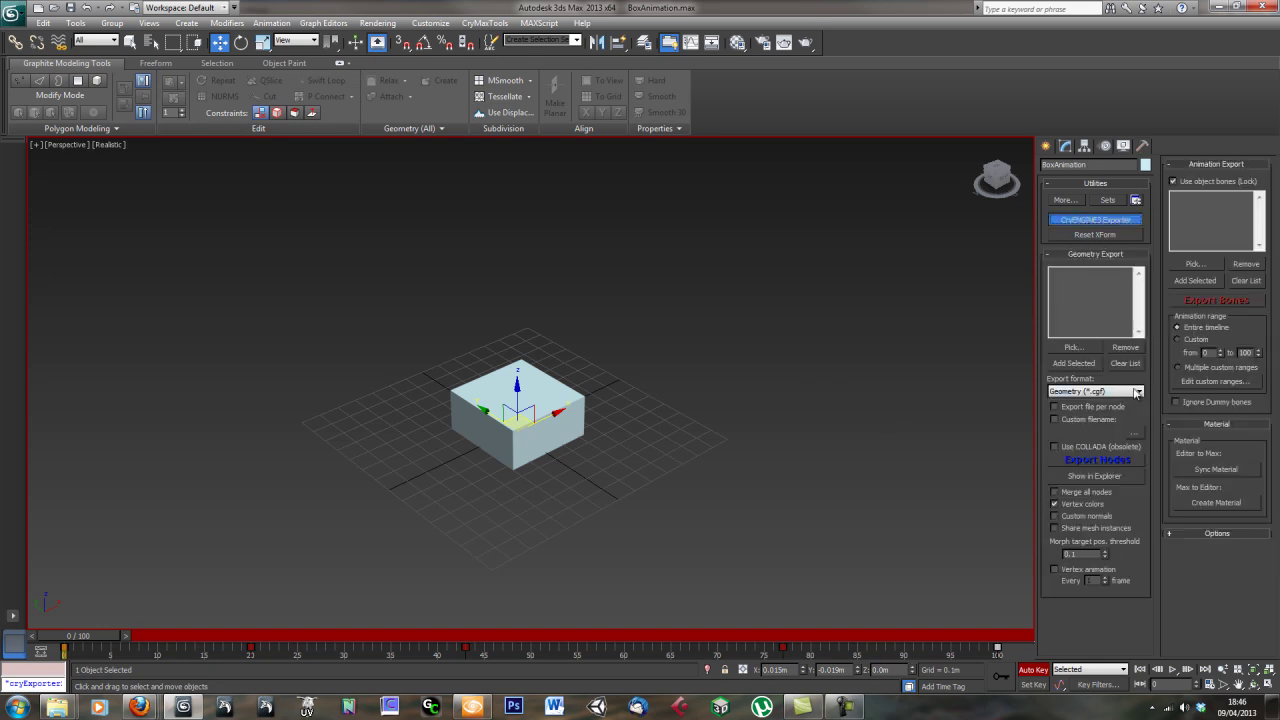
pyautogui.click(1137, 393)
pyautogui.click(1066, 365)
# Set the geometry export format to Animated Geometry (*.cga) with the custom filename option enabled.
pyautogui.click(1086, 391)
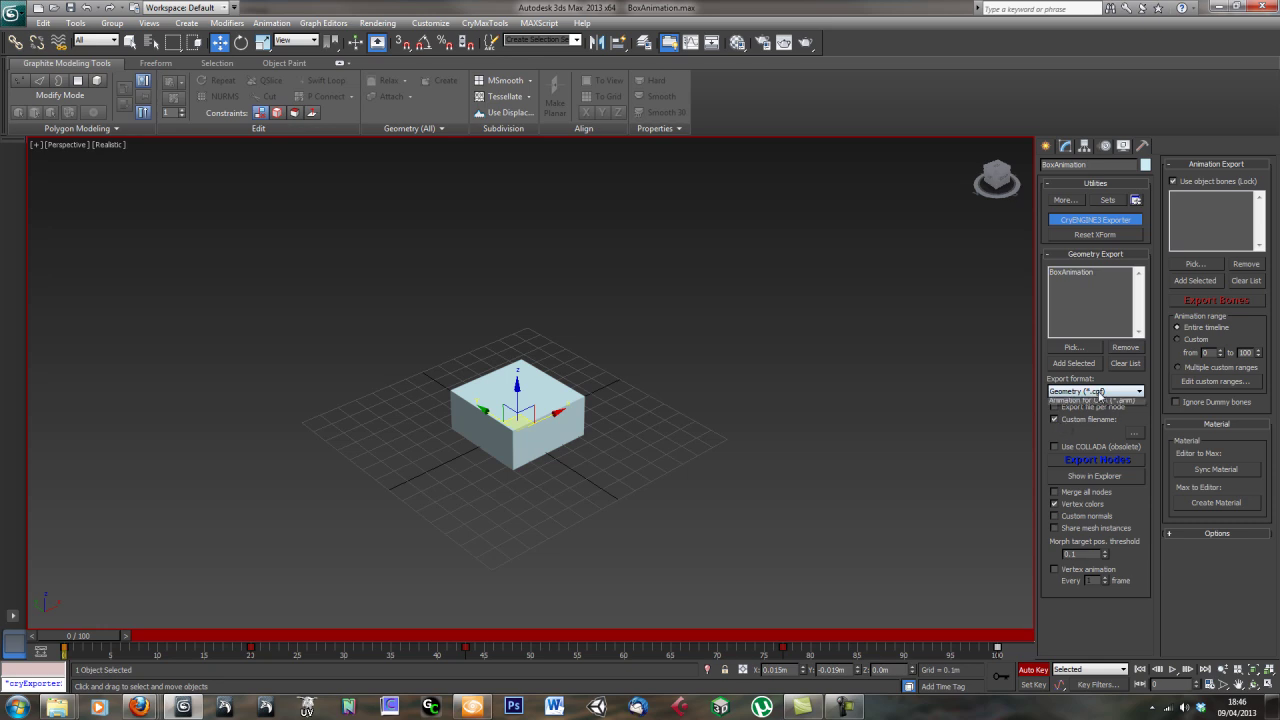
pyautogui.click(1081, 394)
pyautogui.click(1080, 396)
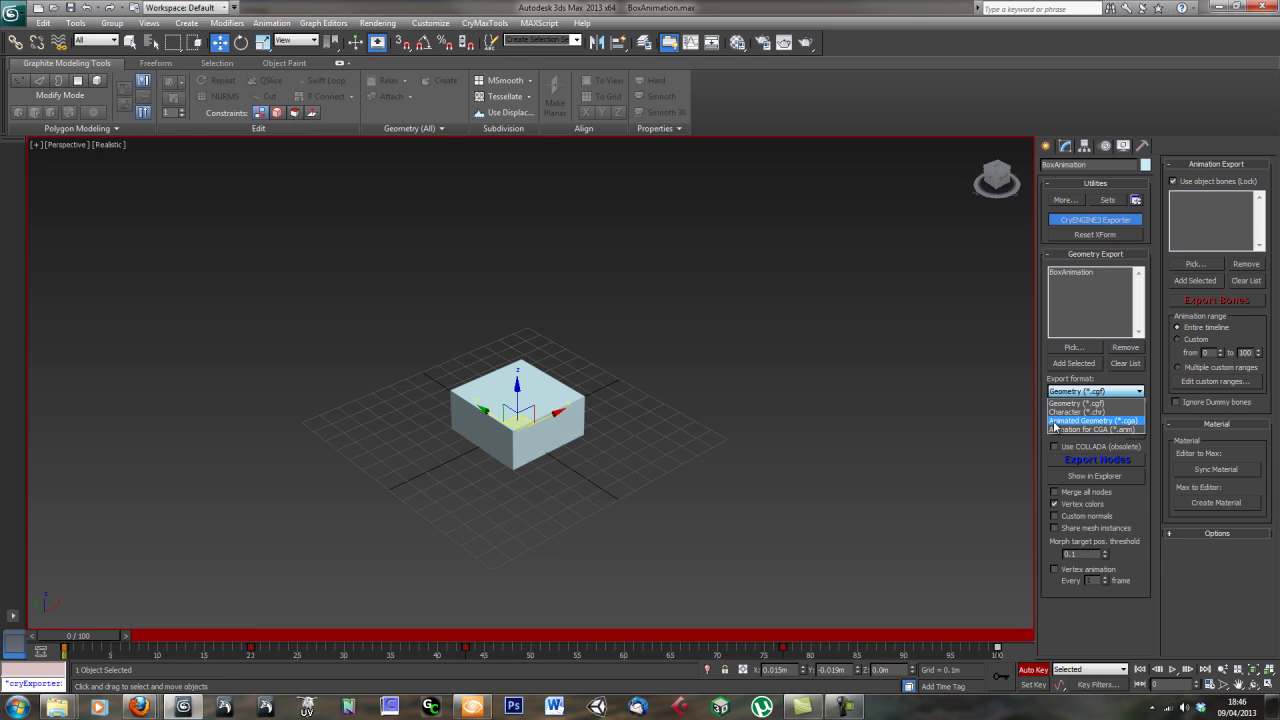
pyautogui.click(1091, 422)
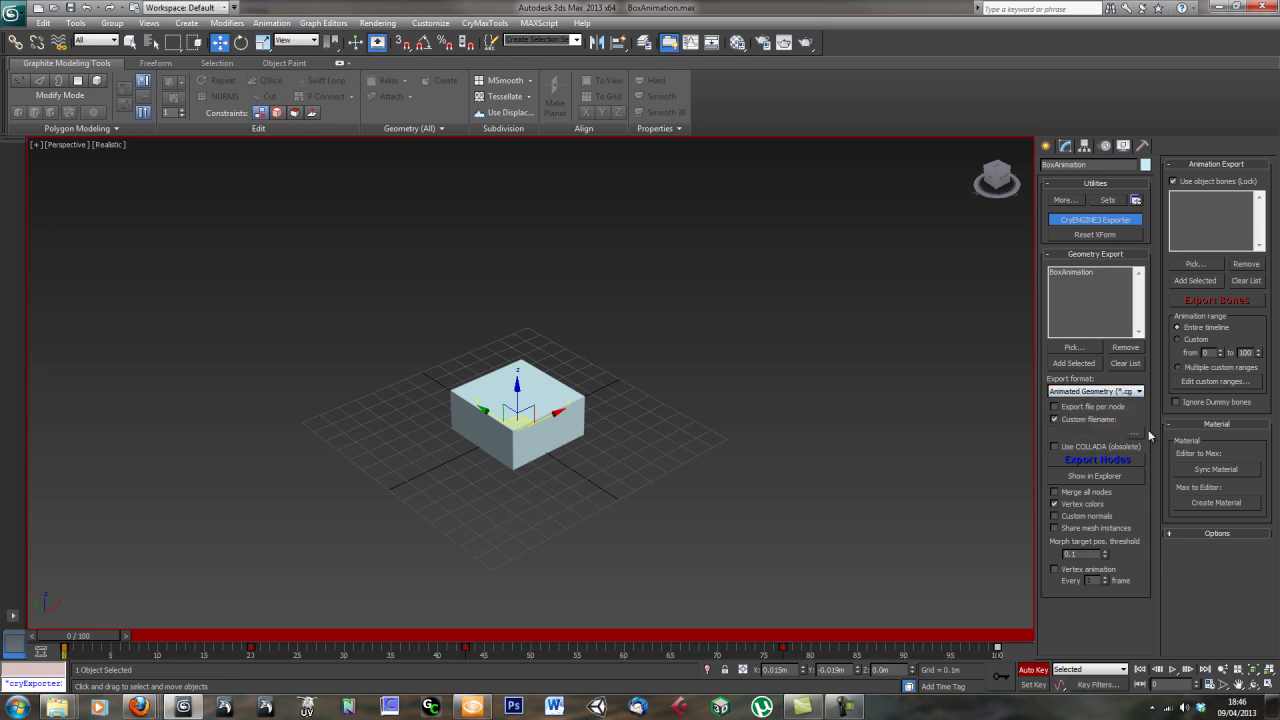
# Set the custom export filename to BoxAnimation in the BoxAnimation folder and export the nodes as a CGA file.
pyautogui.click(1134, 436)
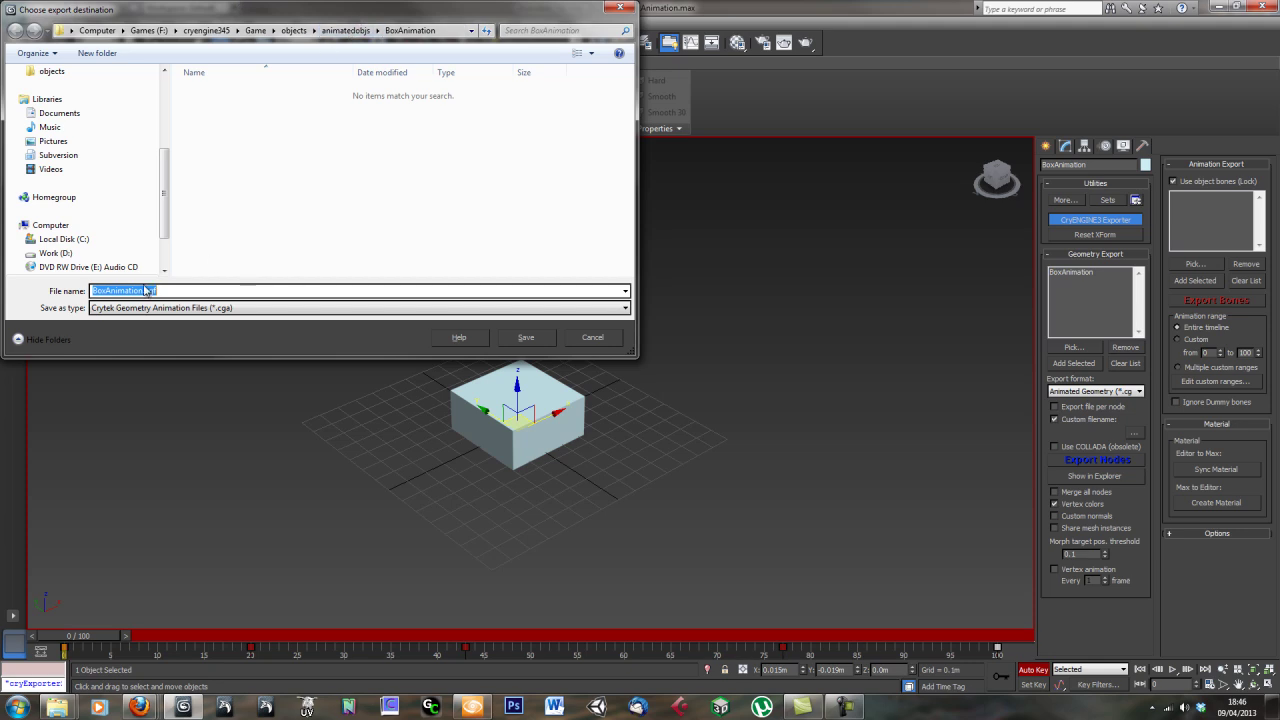
pyautogui.click(538, 339)
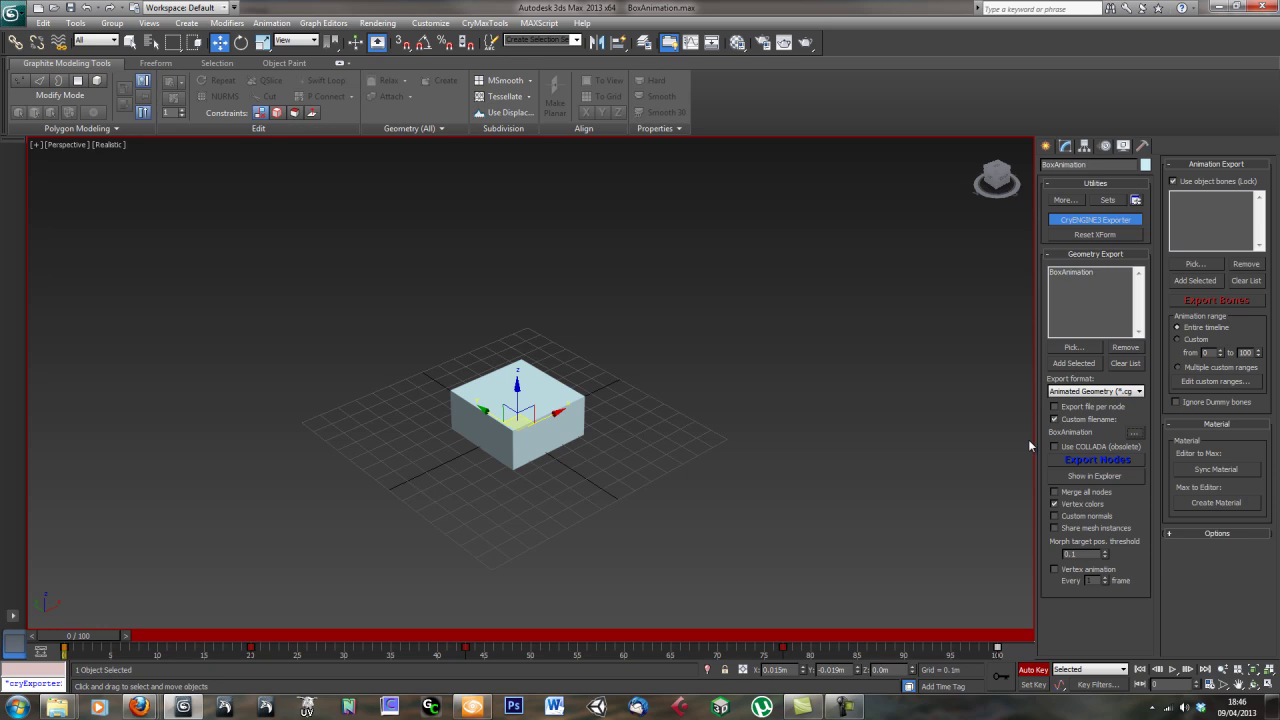
pyautogui.click(1100, 460)
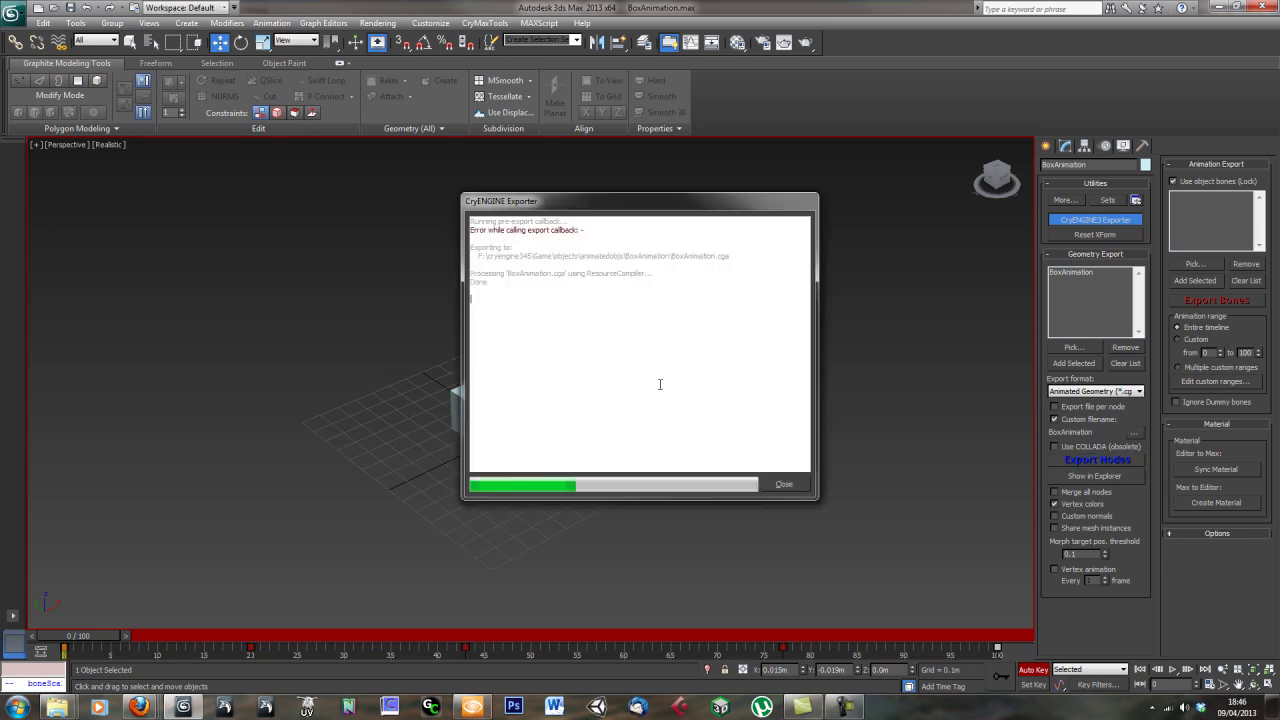
pyautogui.click(785, 486)
# Export the box's nodes in the Animation for CGA (*.anm) format with the custom filename BoxAnimation_animation1 in the BoxAnimation folder.
pyautogui.click(1095, 391)
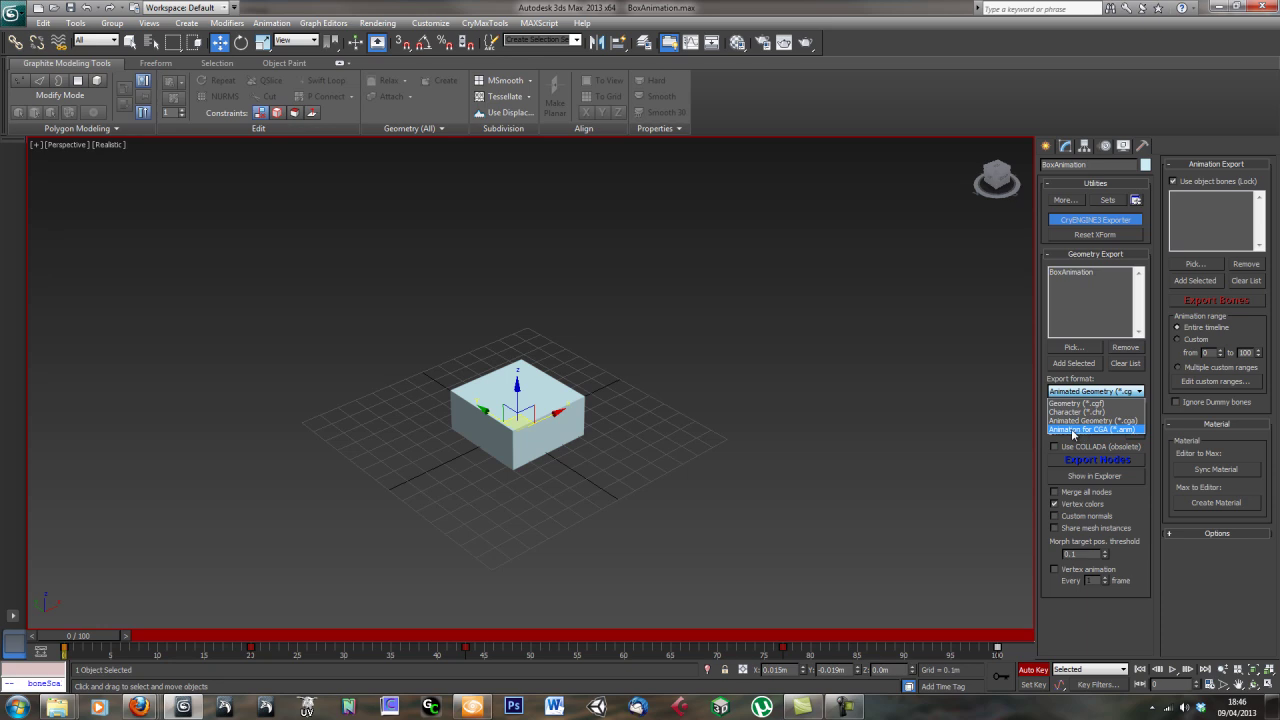
pyautogui.click(1070, 430)
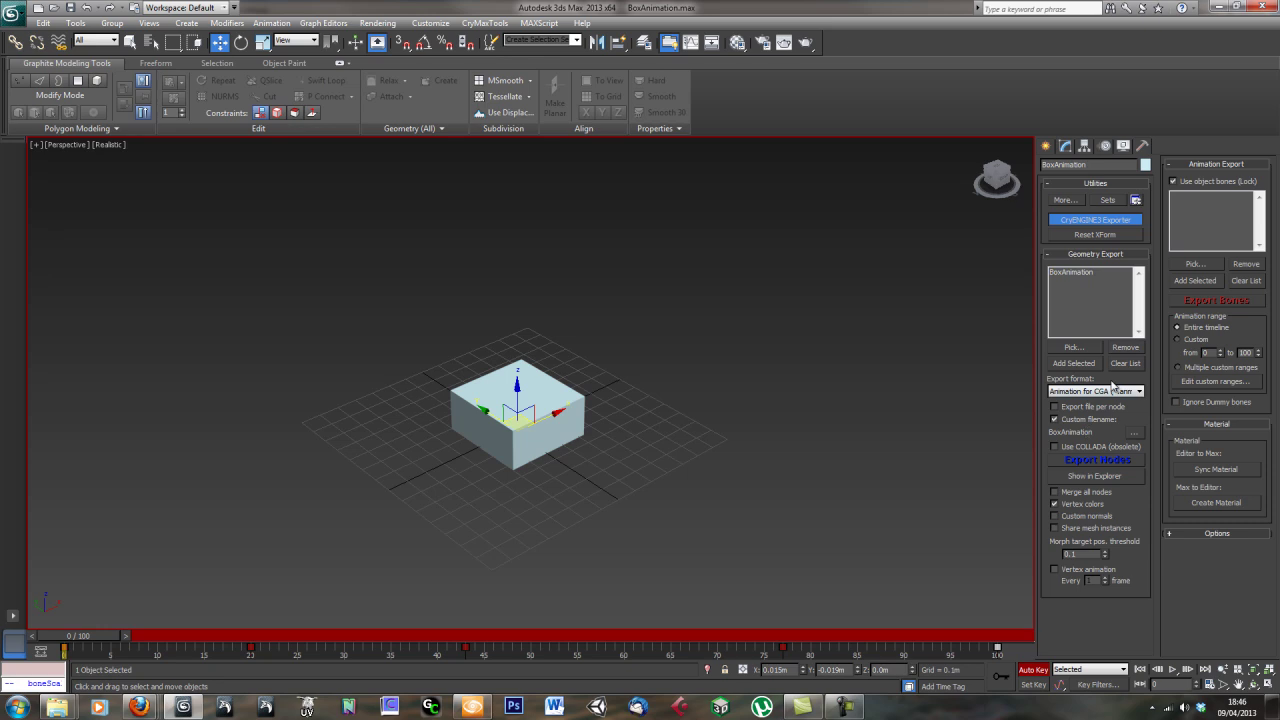
pyautogui.click(1136, 435)
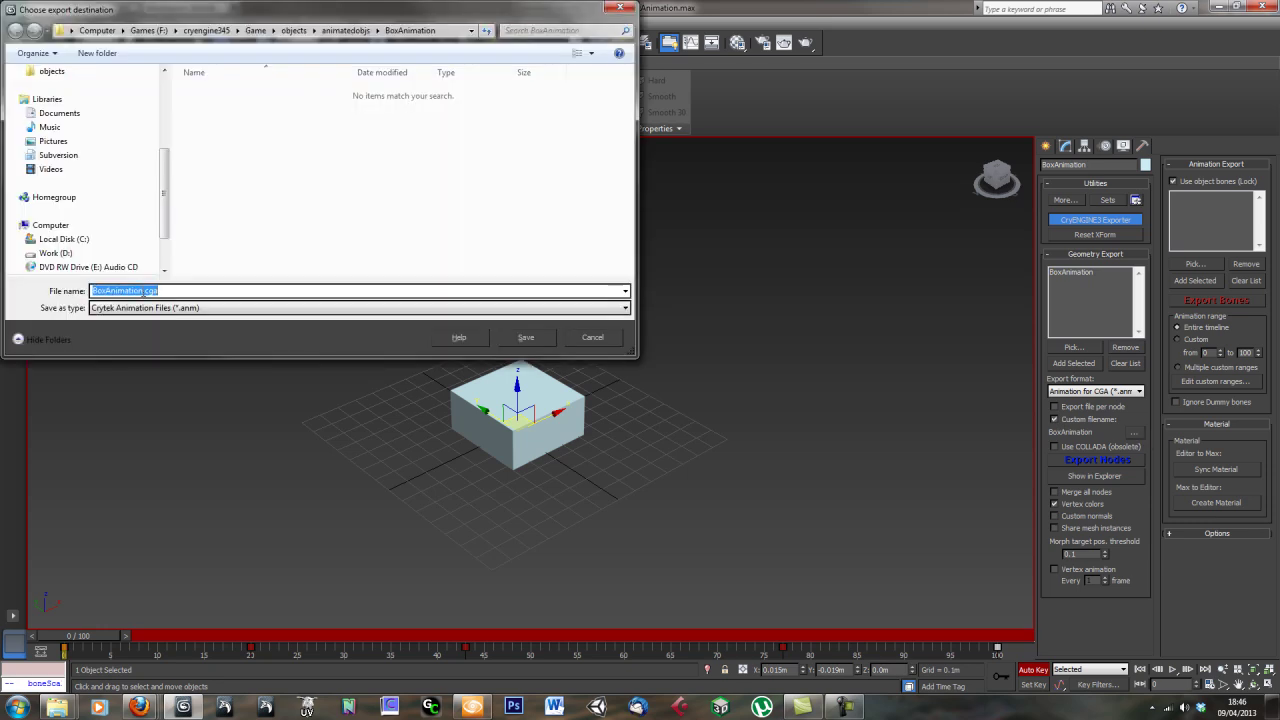
pyautogui.moveTo(144, 292); pyautogui.dragTo(200, 291)
pyautogui.write('_ani')
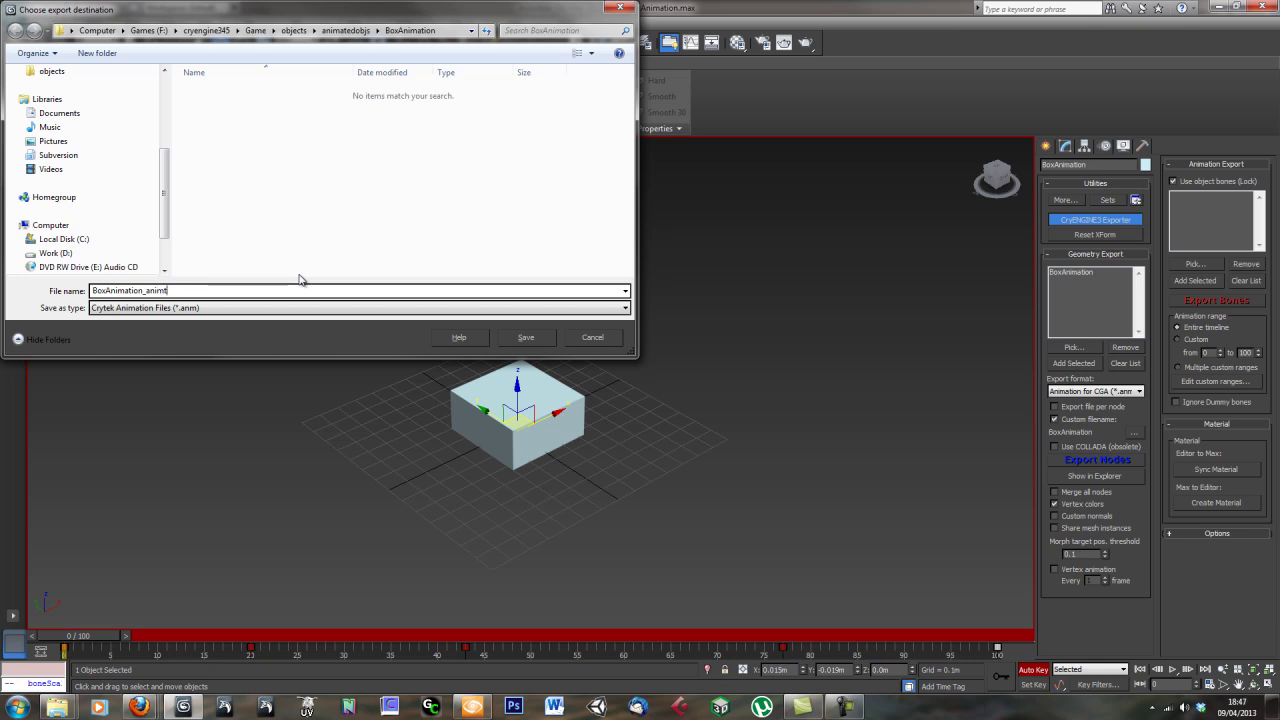
pyautogui.write('mation1')
pyautogui.click(525, 337)
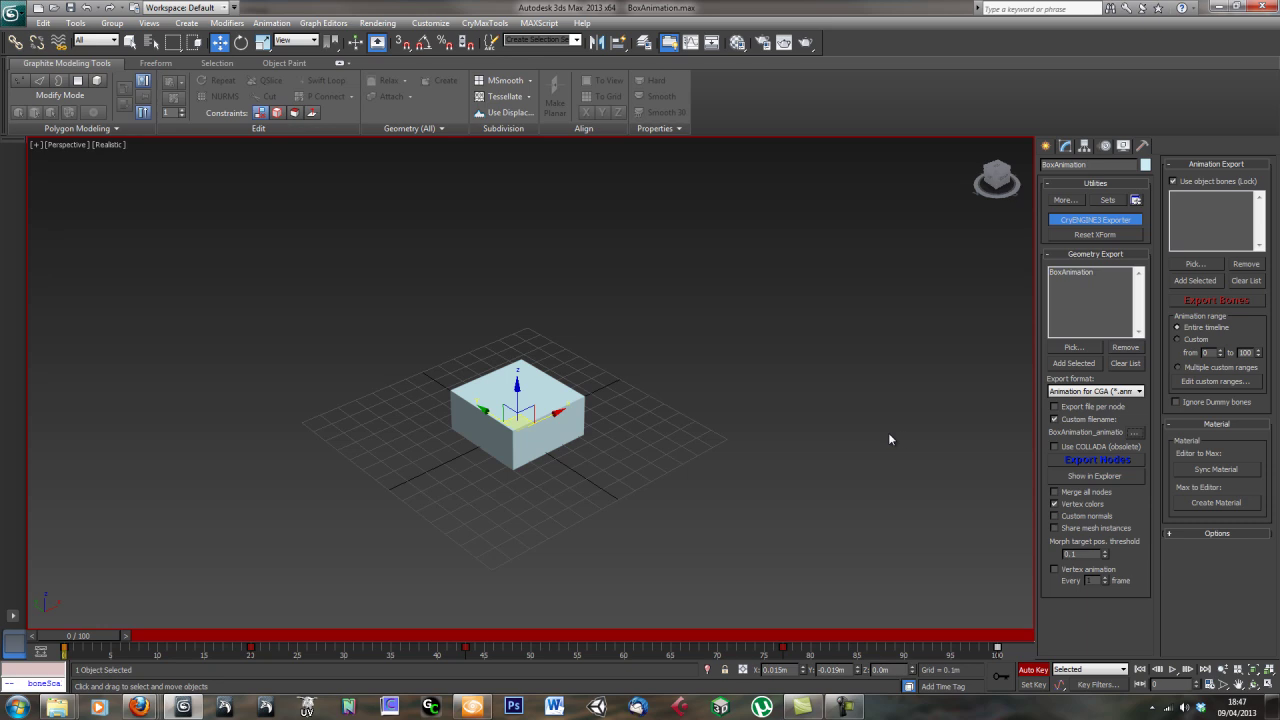
pyautogui.click(1093, 461)
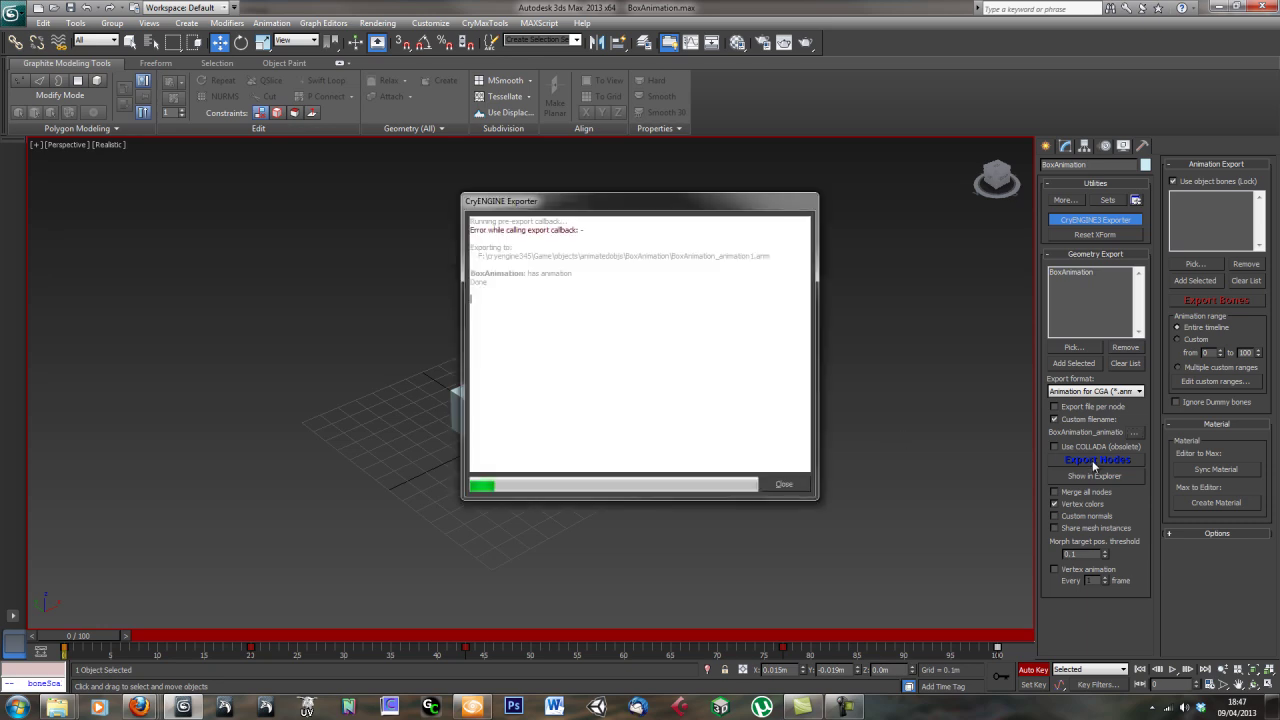
pyautogui.click(784, 484)
# Switch to the CryENGINE Sandbox editor and place a Physics AnimObject entity on the sand in front of the temple wall.
pyautogui.click(473, 708)
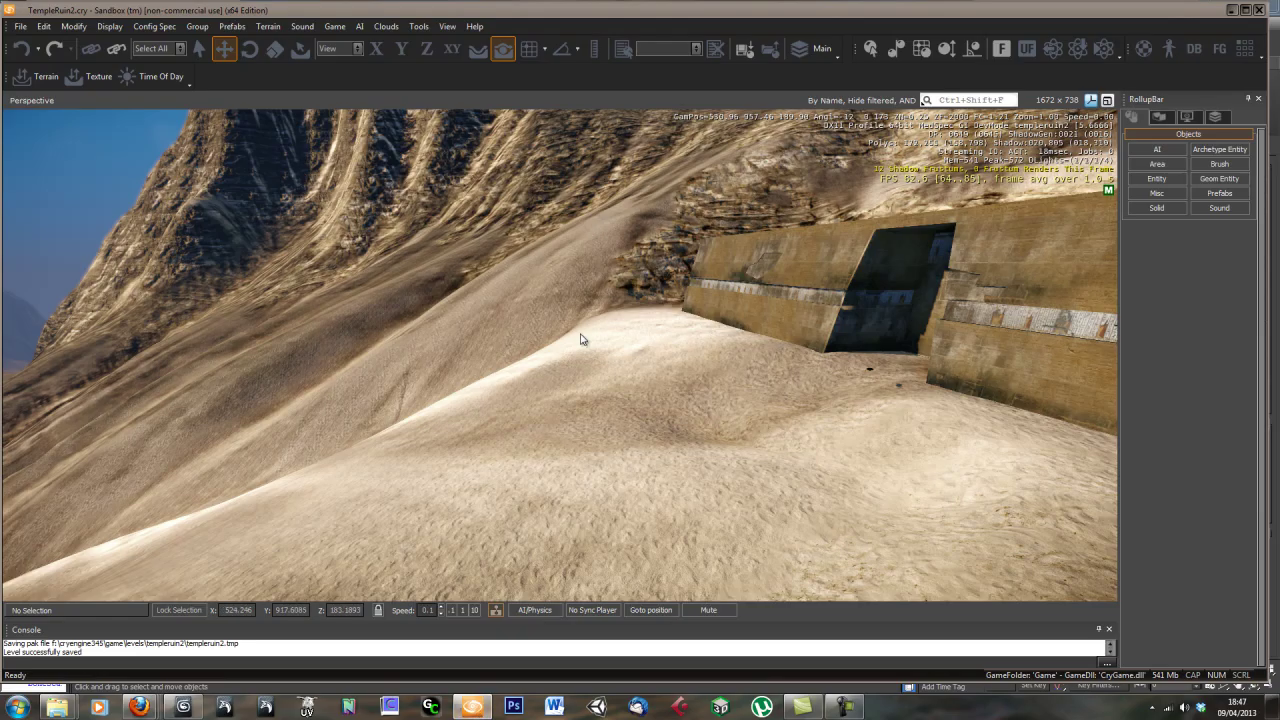
pyautogui.moveTo(586, 337); pyautogui.dragTo(571, 354, button='right')
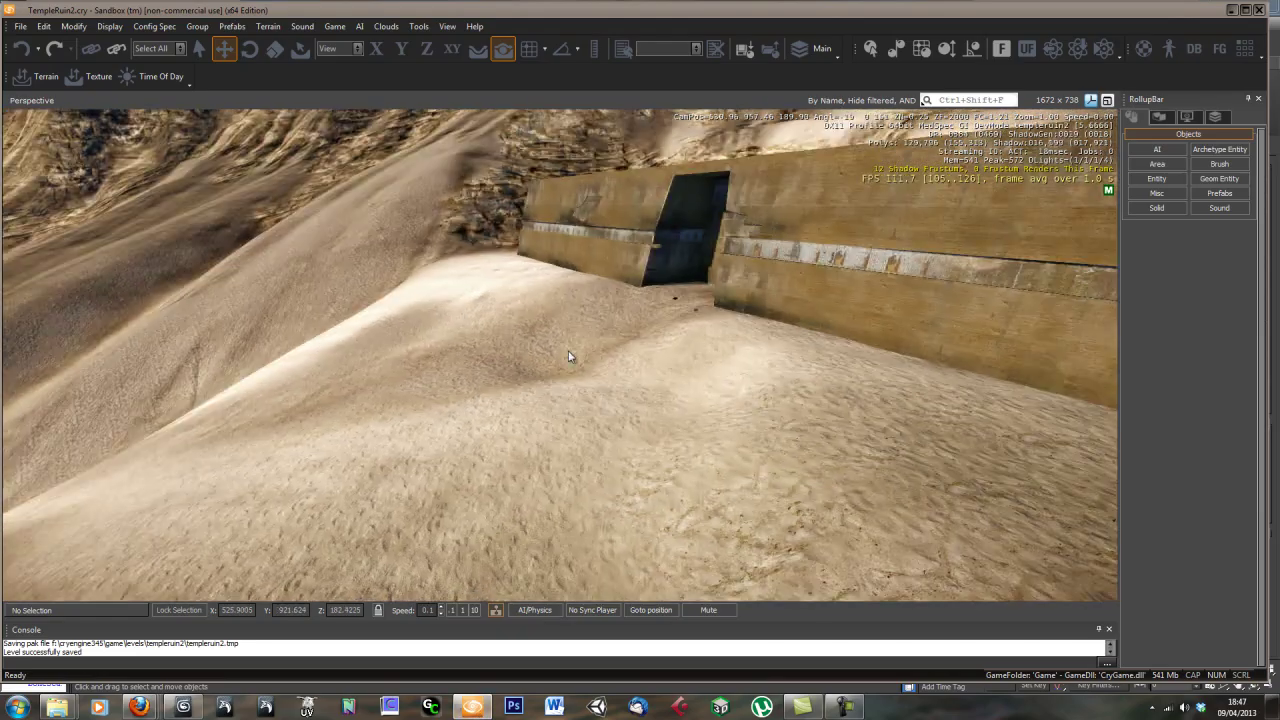
pyautogui.click(1156, 178)
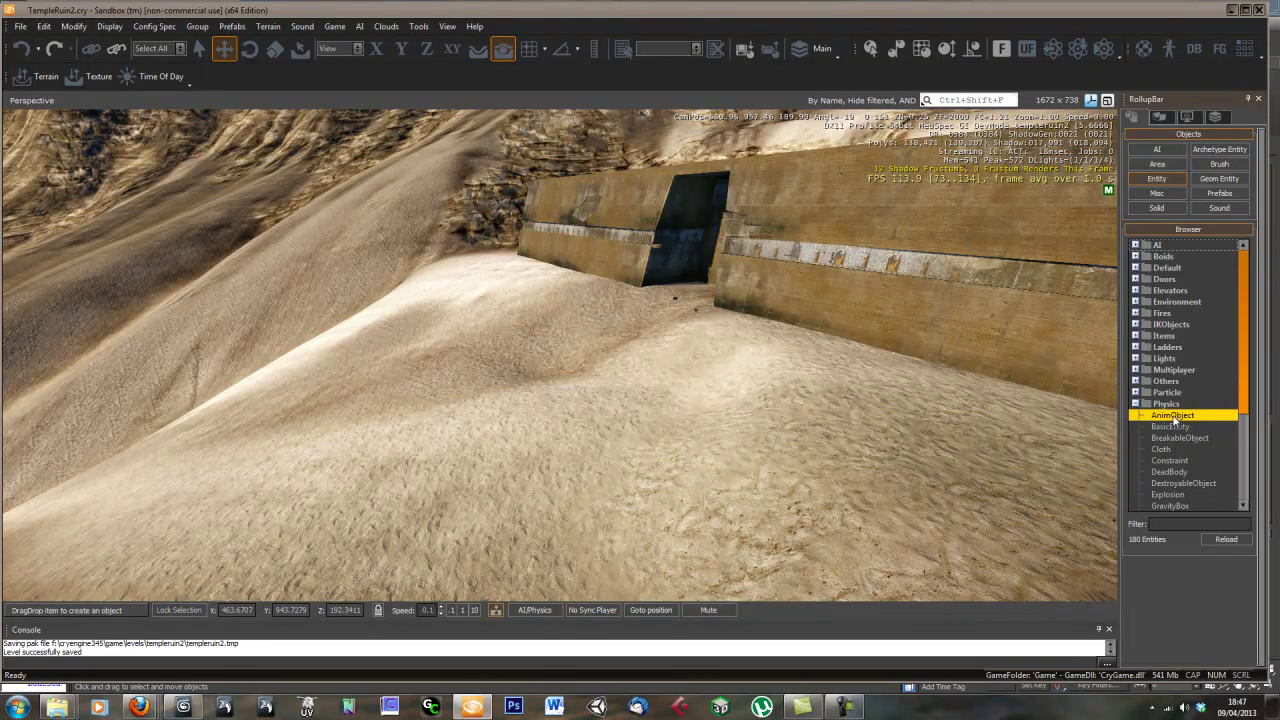
pyautogui.moveTo(1172, 420); pyautogui.dragTo(590, 425)
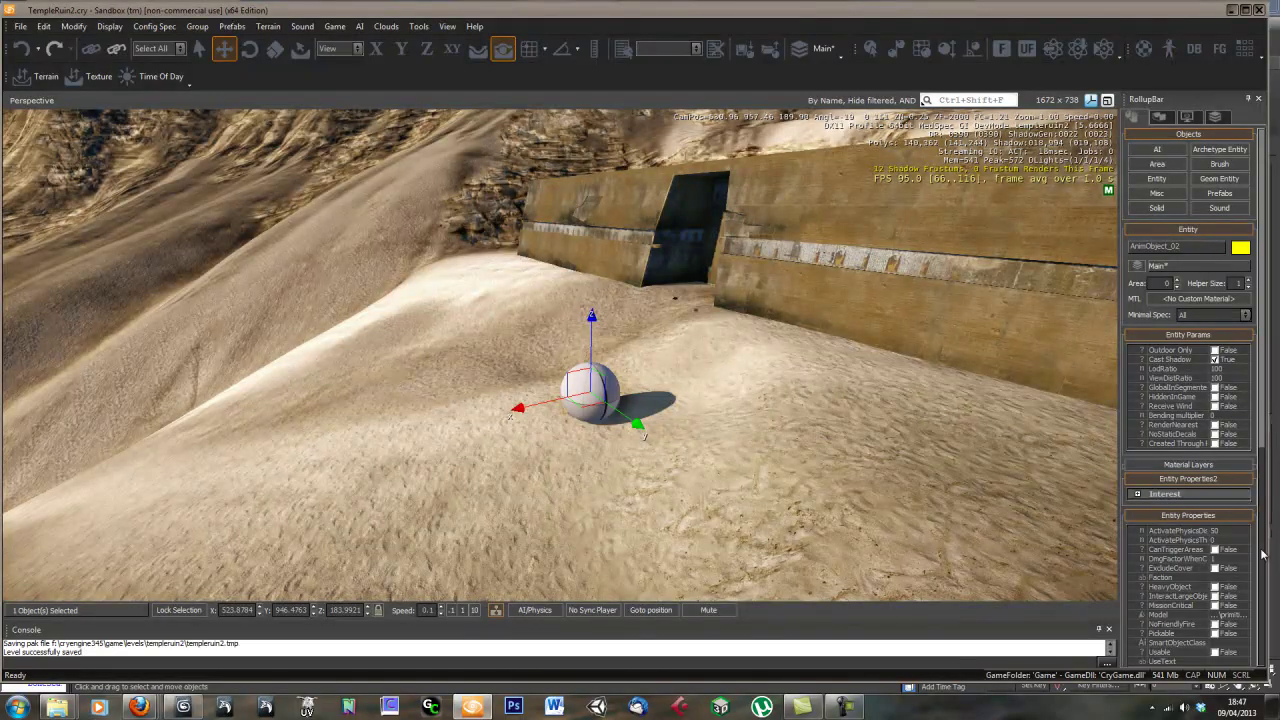
# Set the AnimObject's model to BoxAnimation.cga from the objects/animatedobjs/BoxAnimation folder.
pyautogui.moveTo(1265, 440); pyautogui.dragTo(1265, 531)
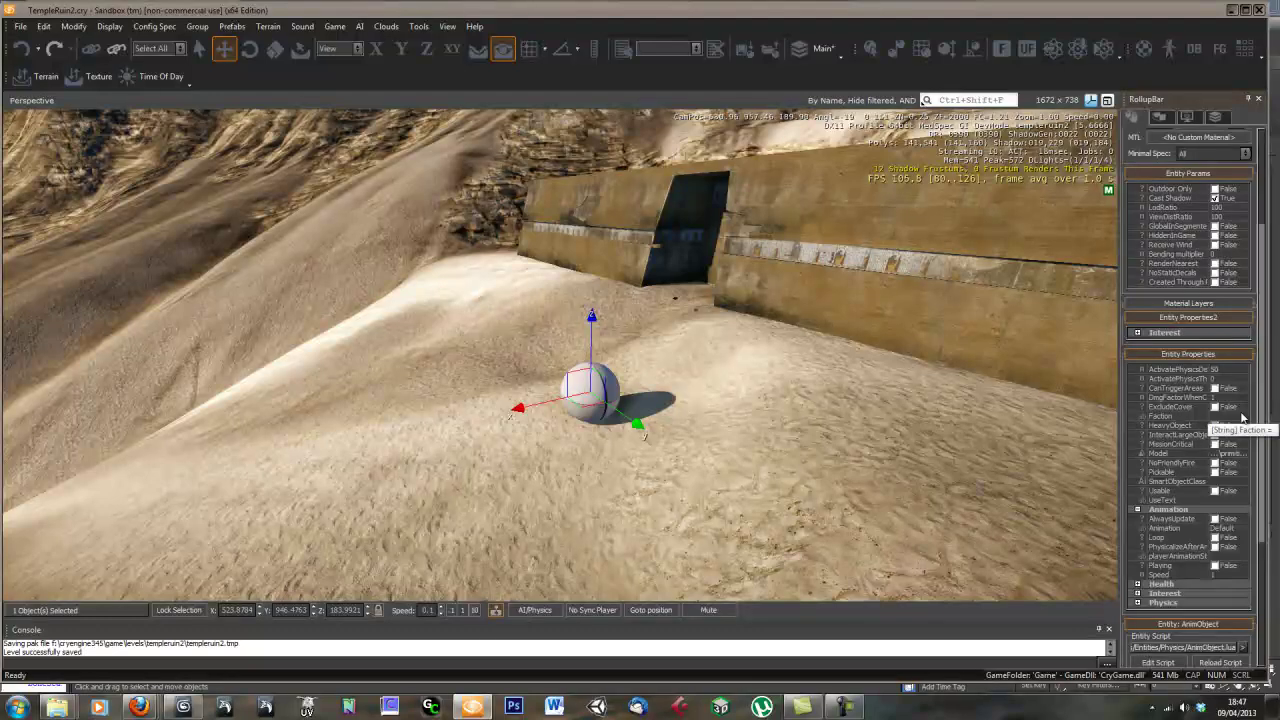
pyautogui.click(1238, 455)
pyautogui.click(1243, 453)
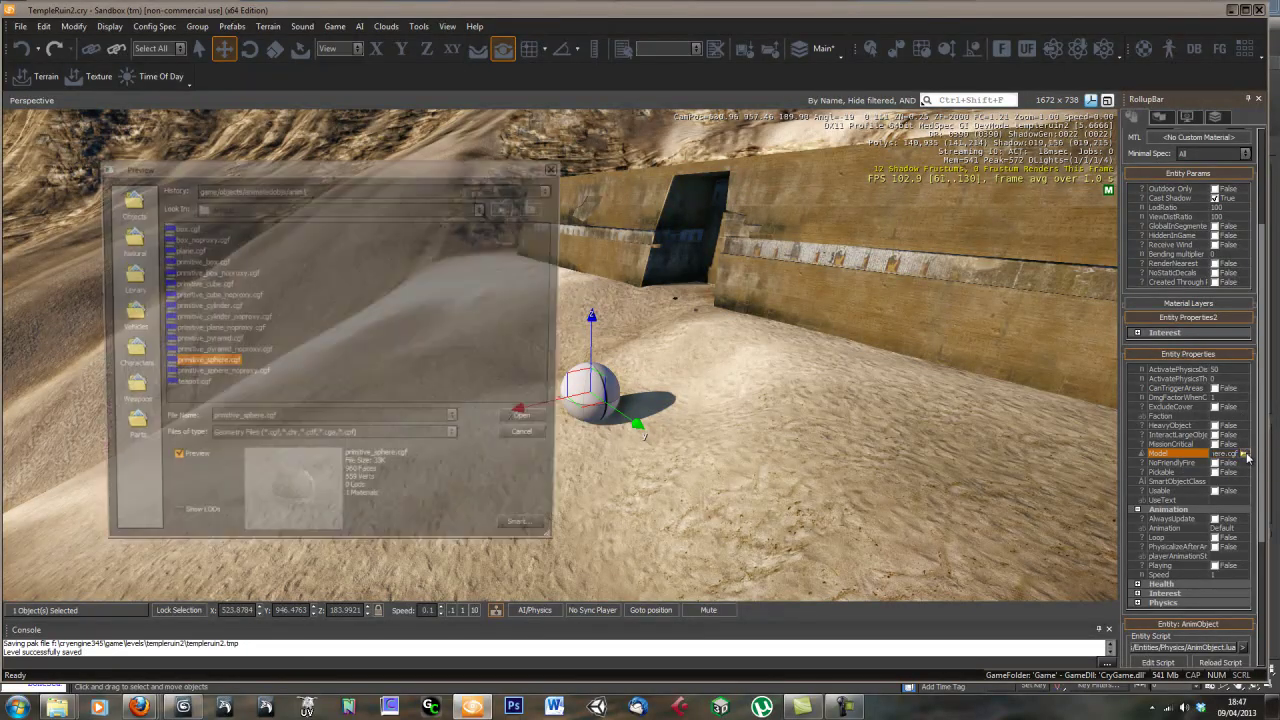
pyautogui.click(489, 189)
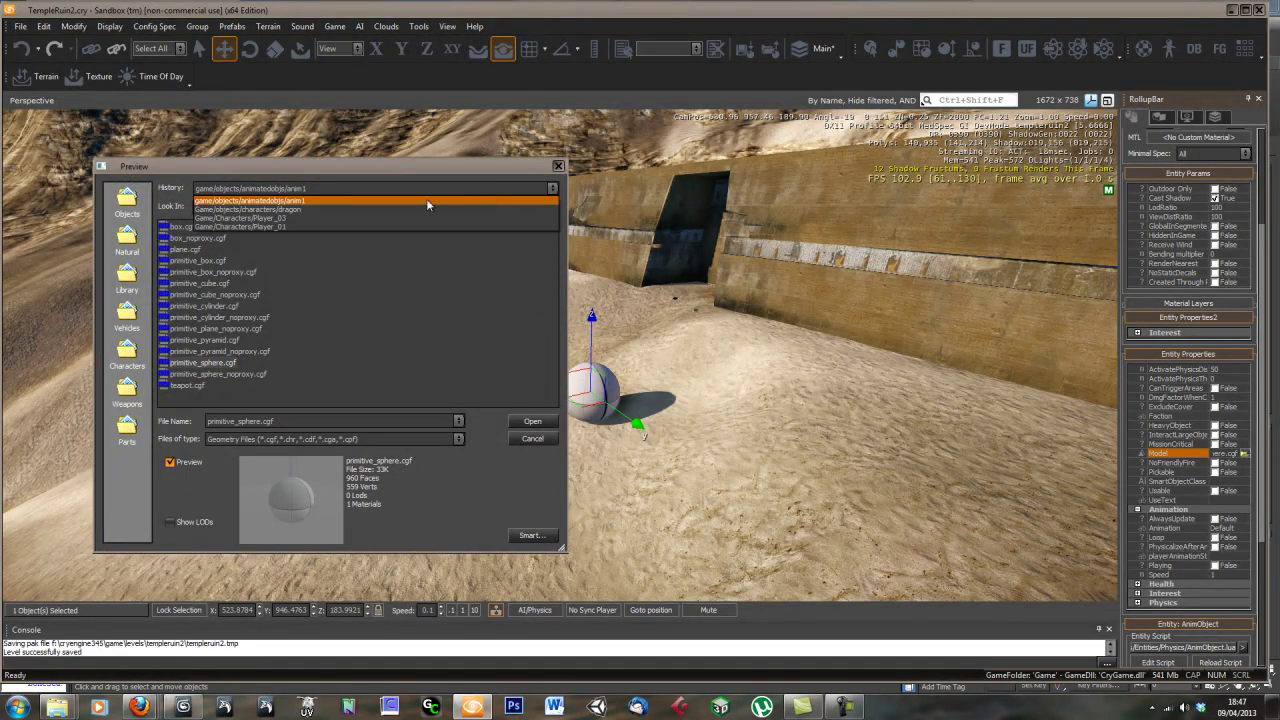
pyautogui.click(491, 190)
pyautogui.click(535, 208)
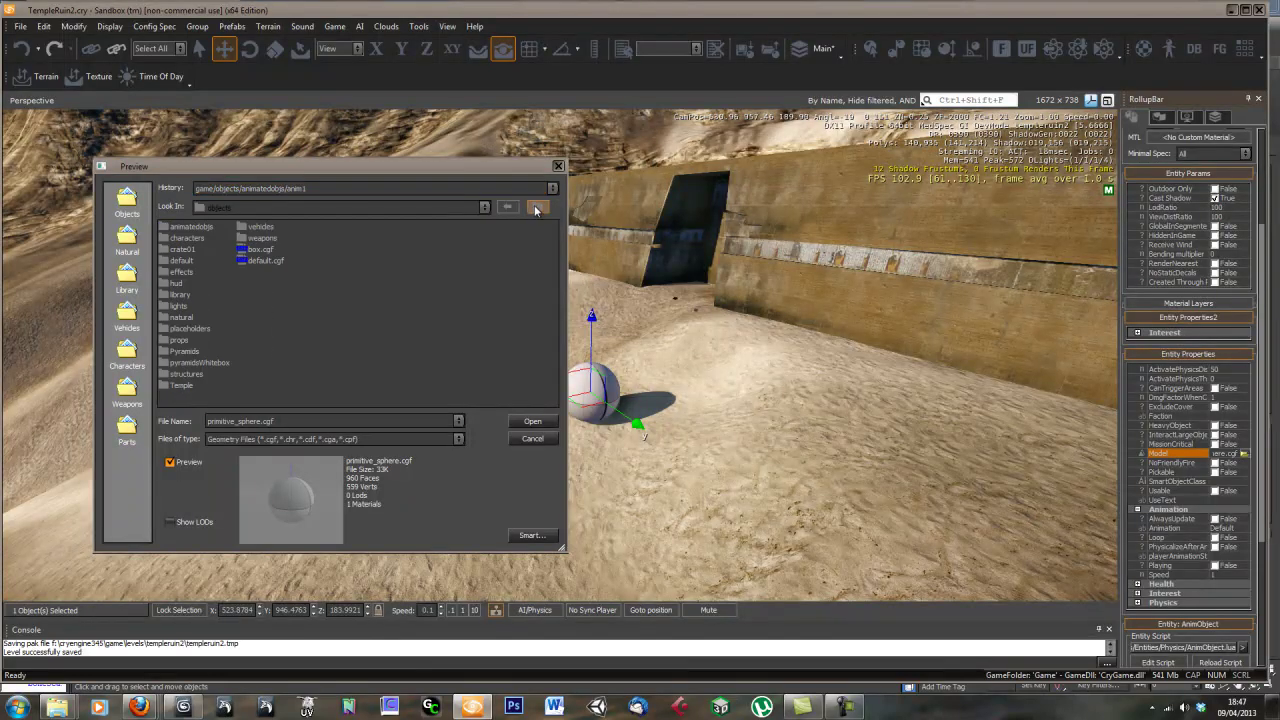
pyautogui.doubleClick(186, 228)
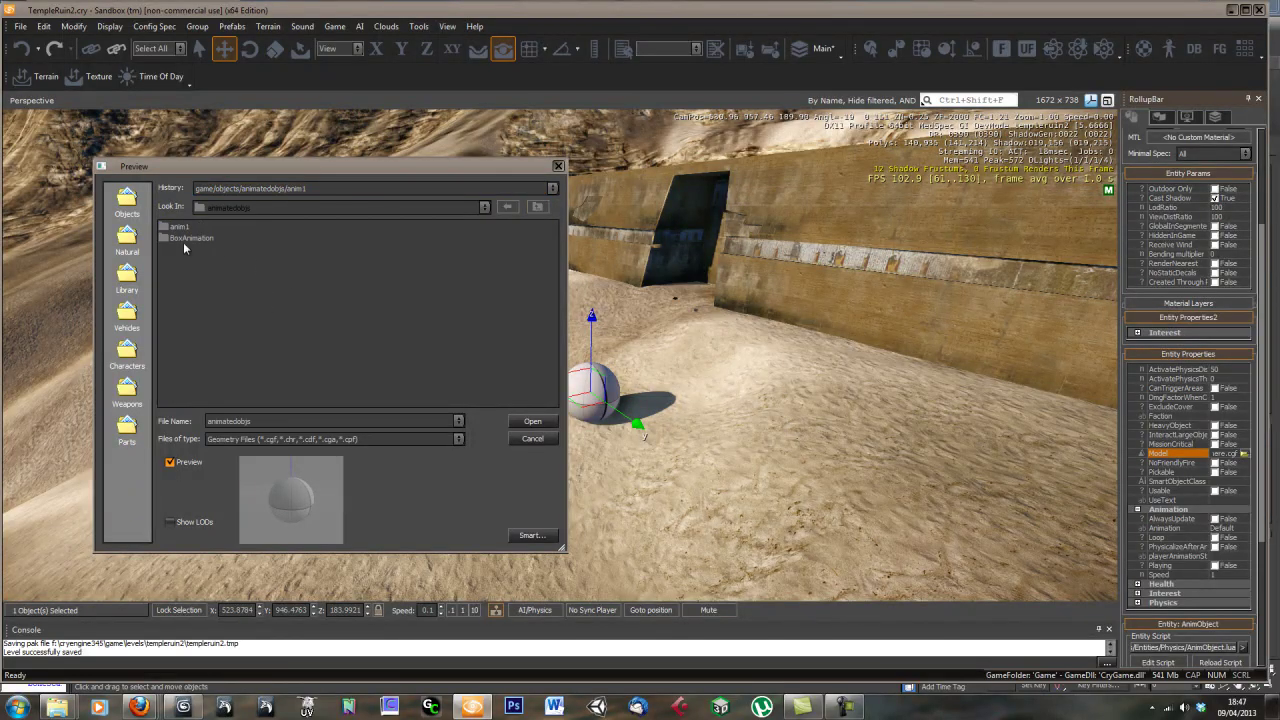
pyautogui.doubleClick(183, 239)
pyautogui.click(200, 228)
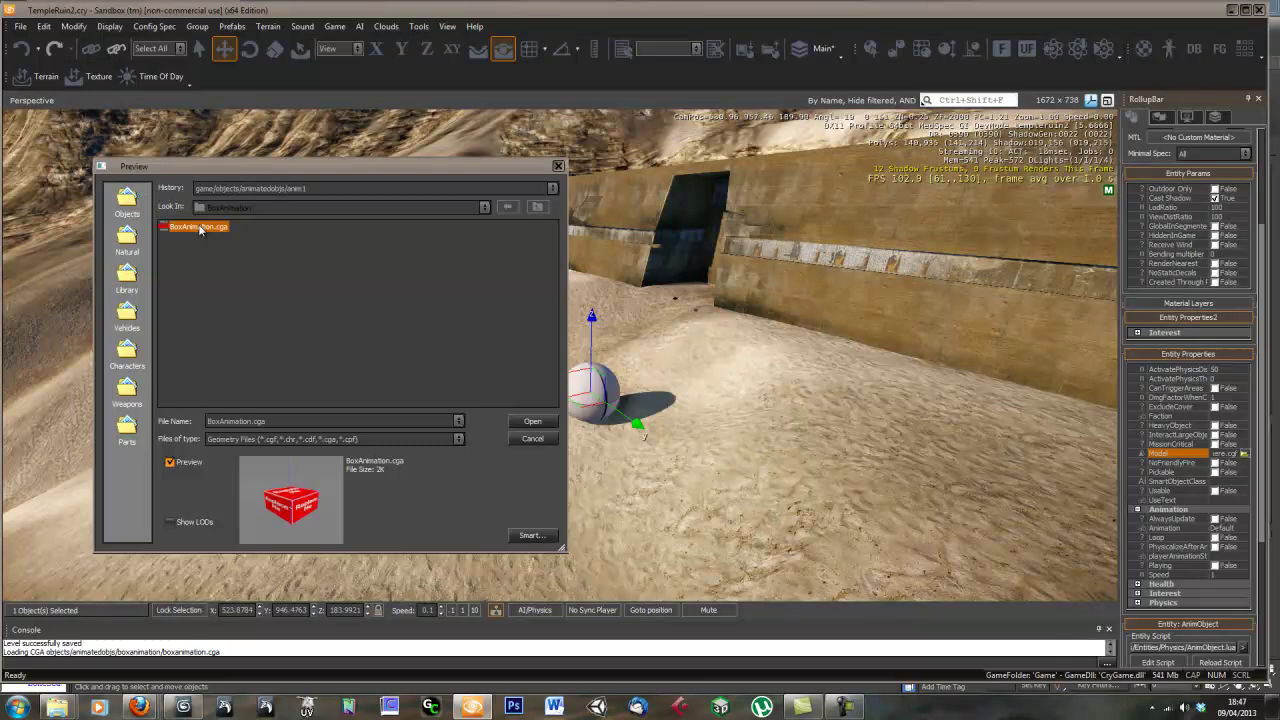
pyautogui.click(531, 421)
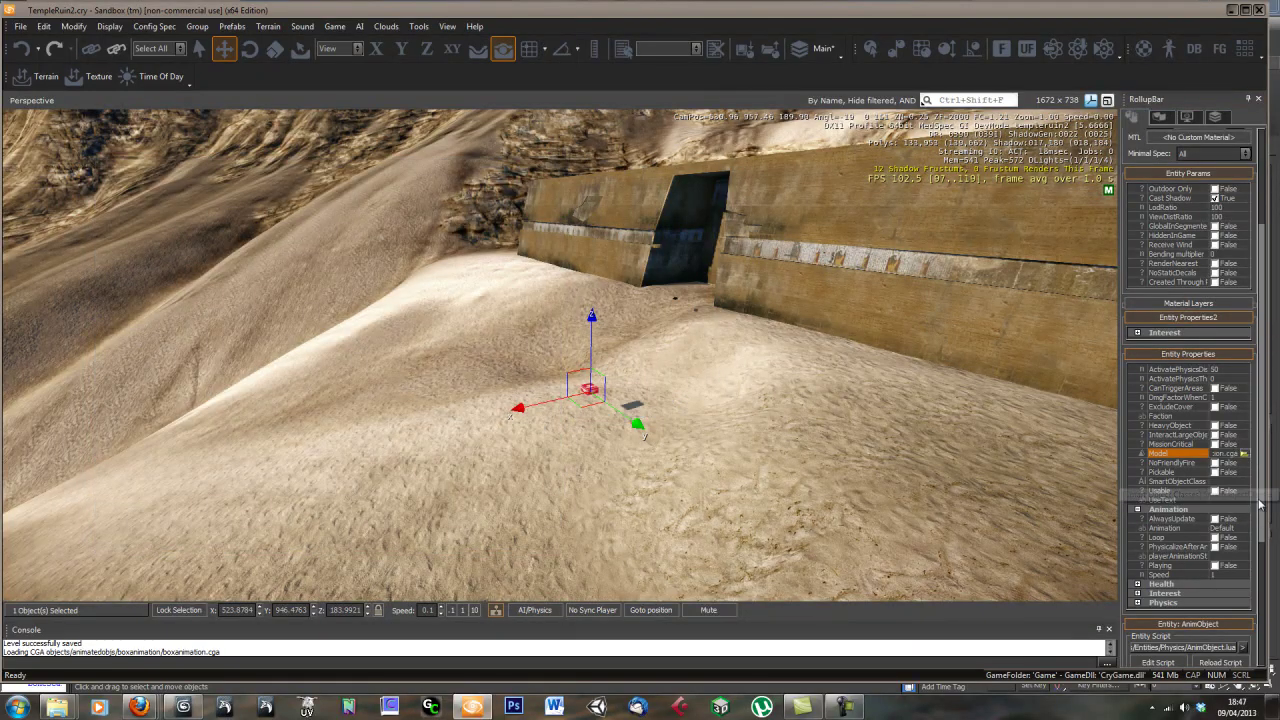
# Set the AnimObject's animation to animation1 and enable Loop and Playing to preview the box's motion.
pyautogui.scroll(-2, 1208, 514)
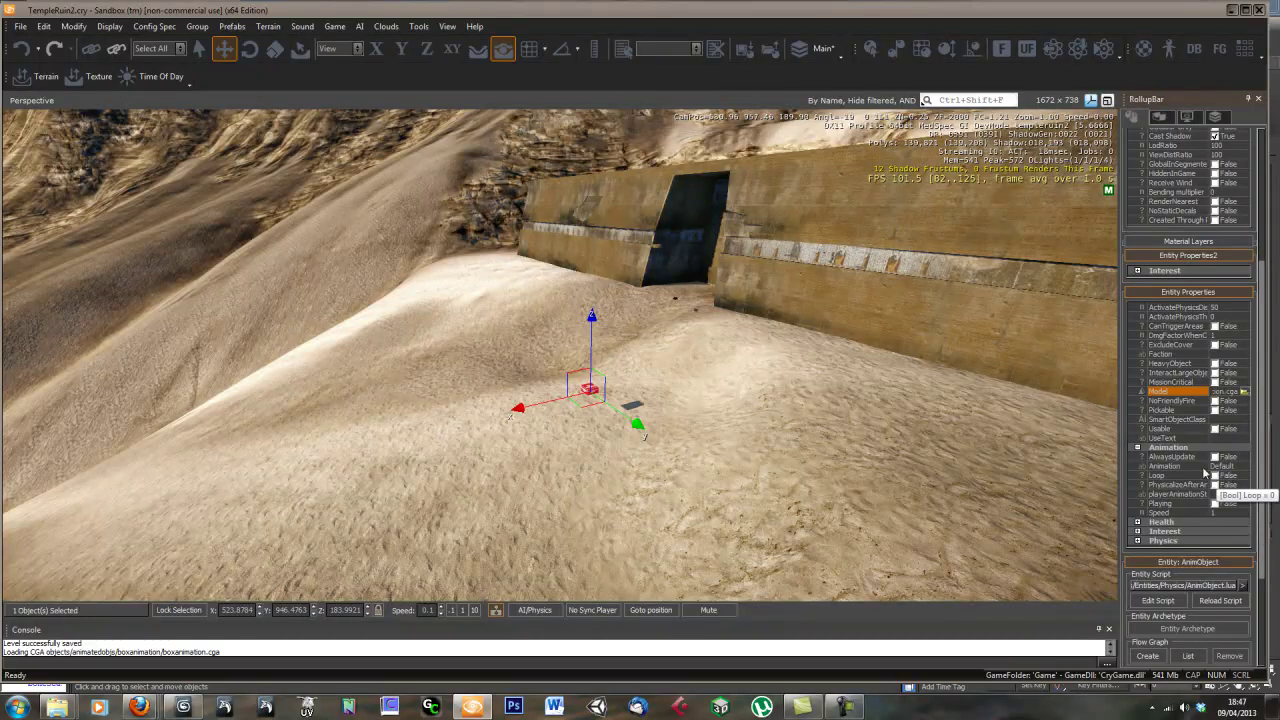
pyautogui.click(1241, 466)
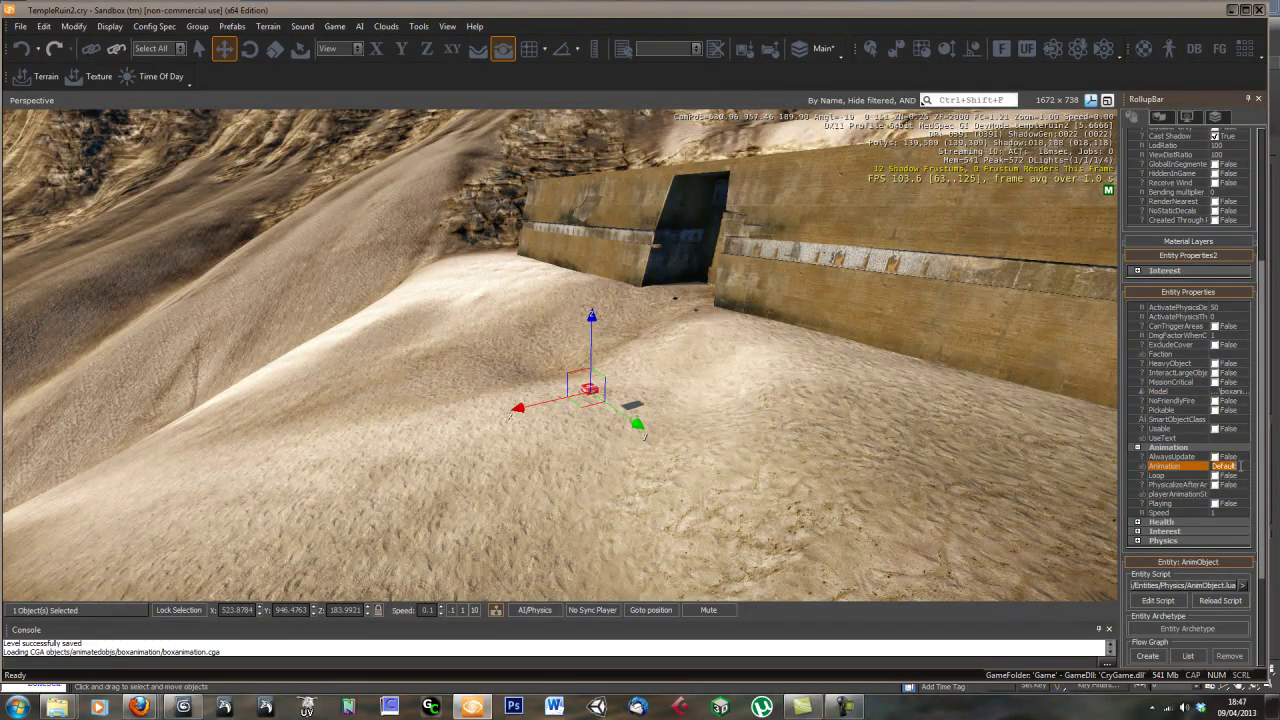
pyautogui.write('animation1')
pyautogui.click(1238, 466)
pyautogui.click(1216, 476)
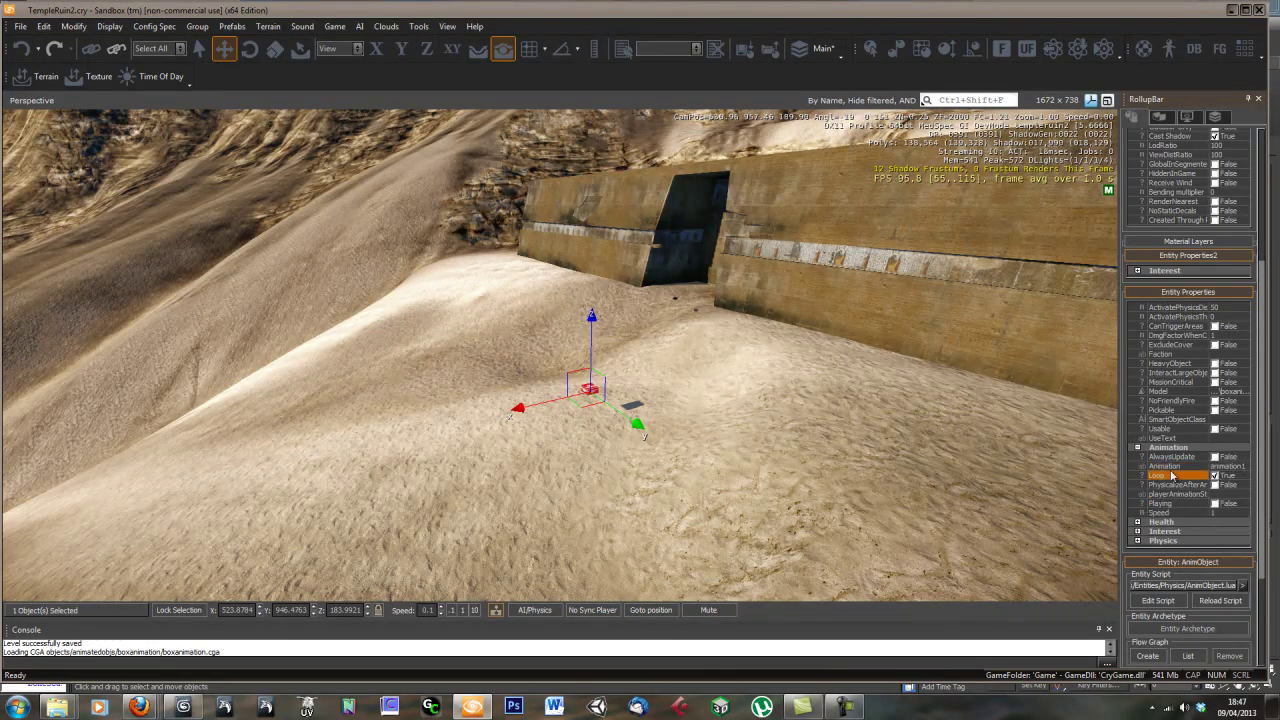
pyautogui.click(1215, 503)
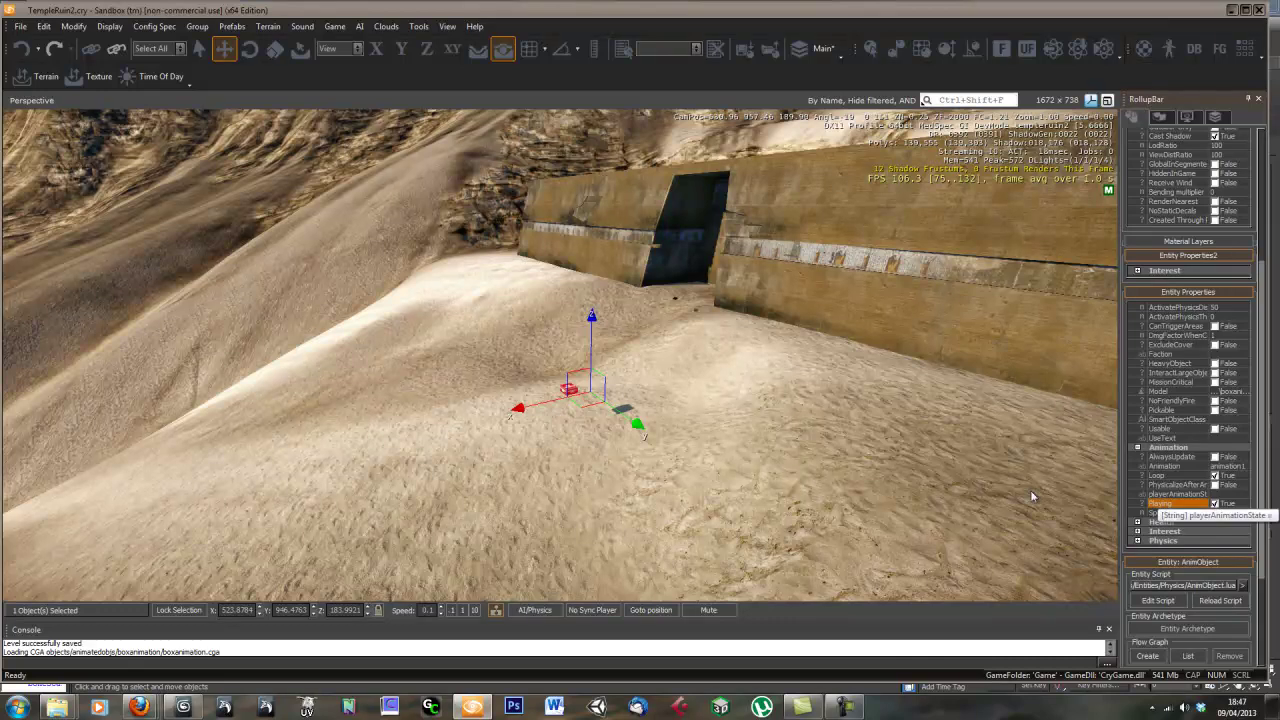
pyautogui.moveTo(785, 478); pyautogui.dragTo(785, 478, button='right')
pyautogui.press('w')
pyautogui.press('a')
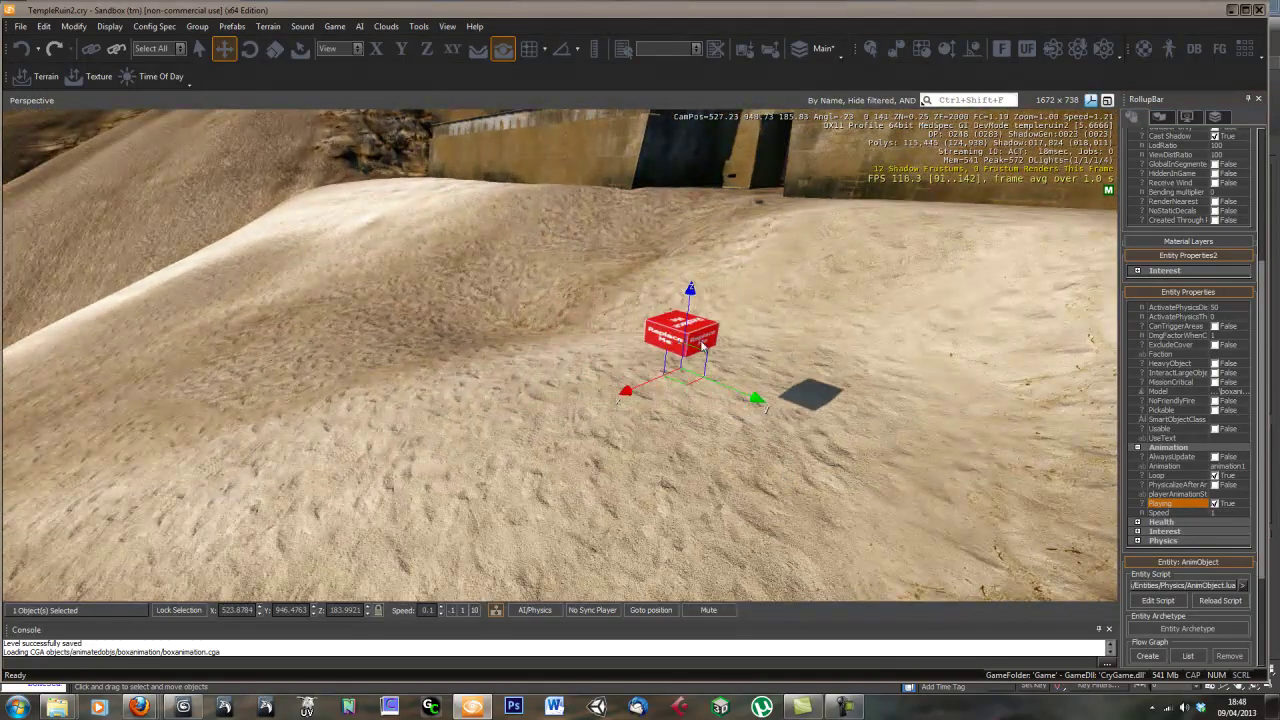
pyautogui.moveTo(605, 385); pyautogui.dragTo(605, 385, button='right')
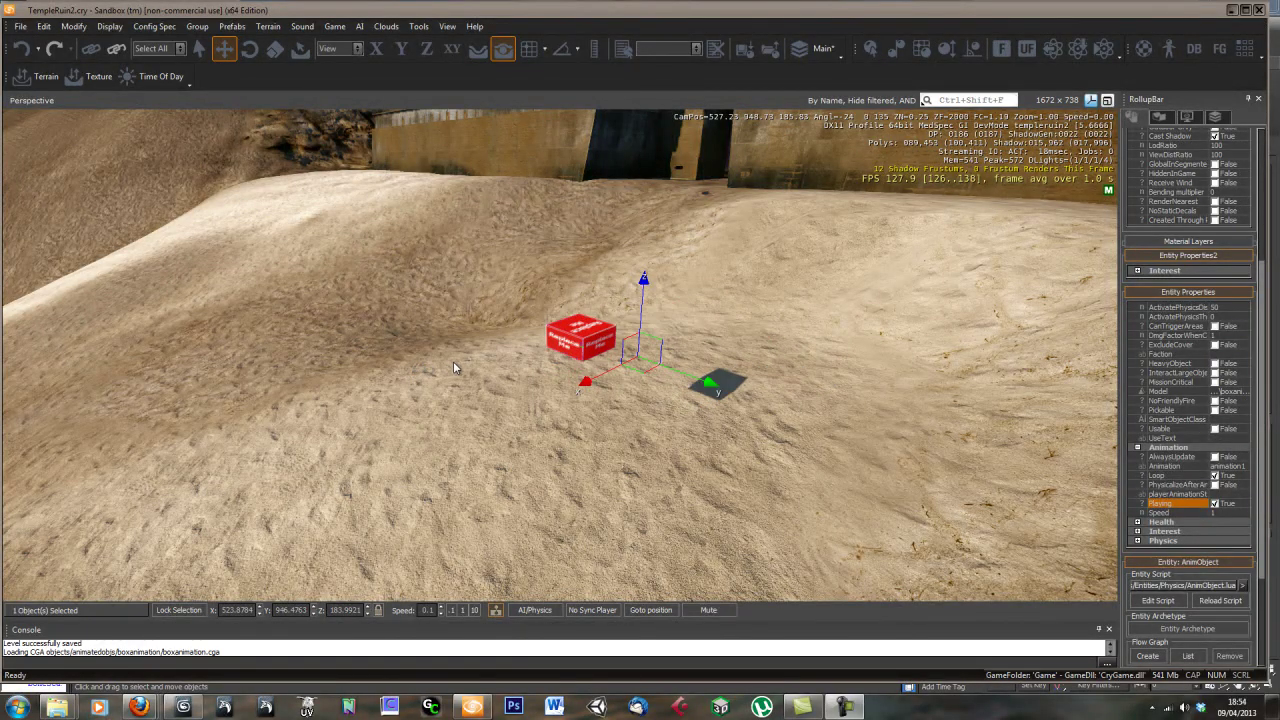
# Switch back to 3ds Max and choose TCB Position as the controller for the box's position track.
pyautogui.scroll(-2, 453, 368)
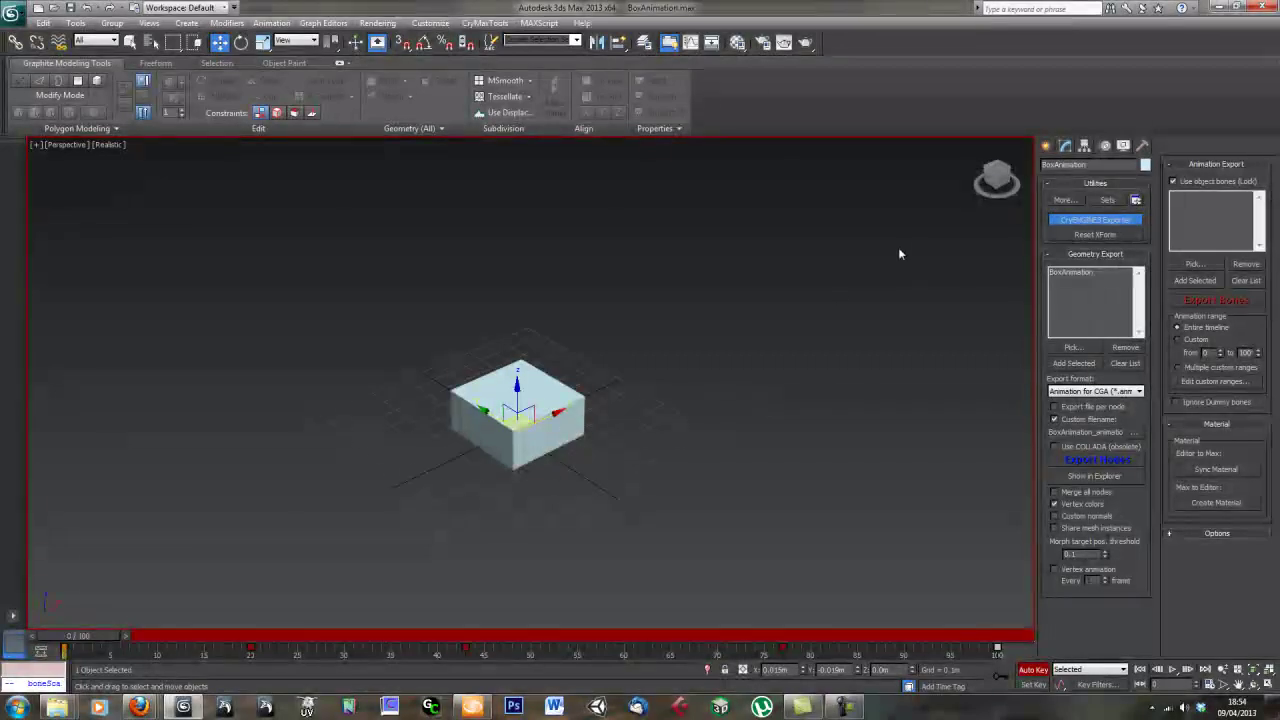
pyautogui.moveTo(606, 478); pyautogui.dragTo(644, 463, button='middle')
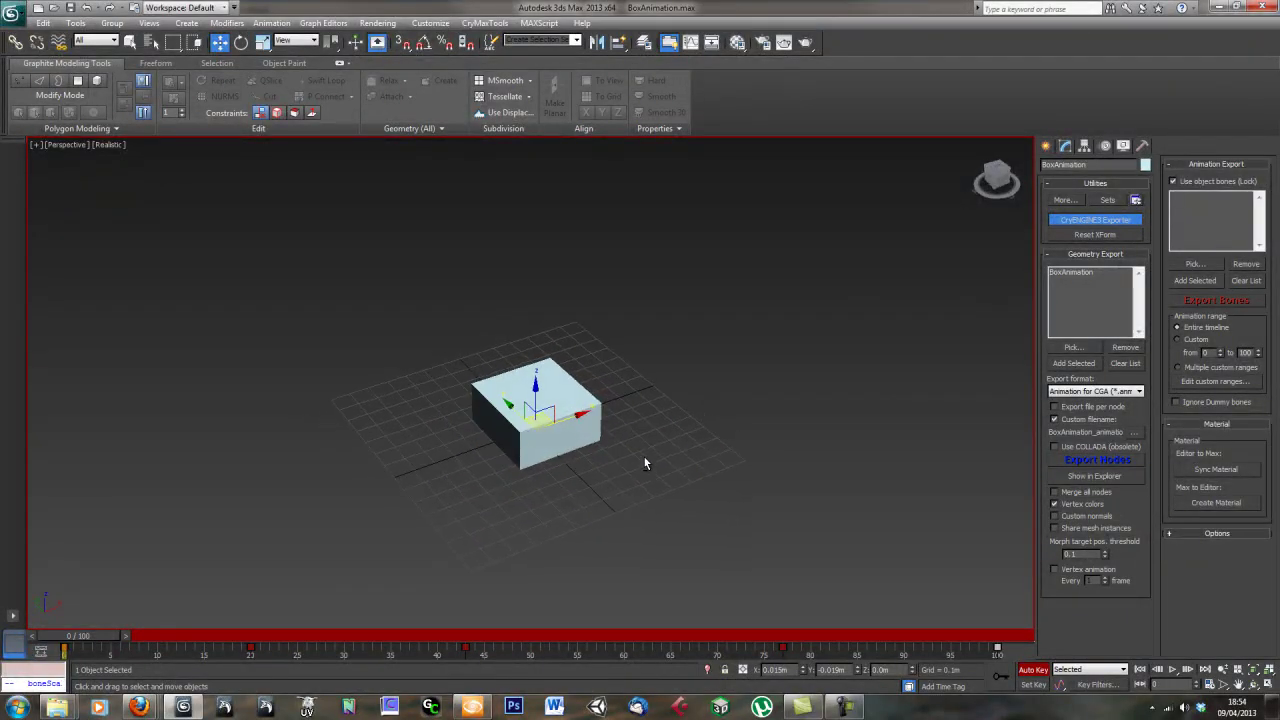
pyautogui.click(1106, 148)
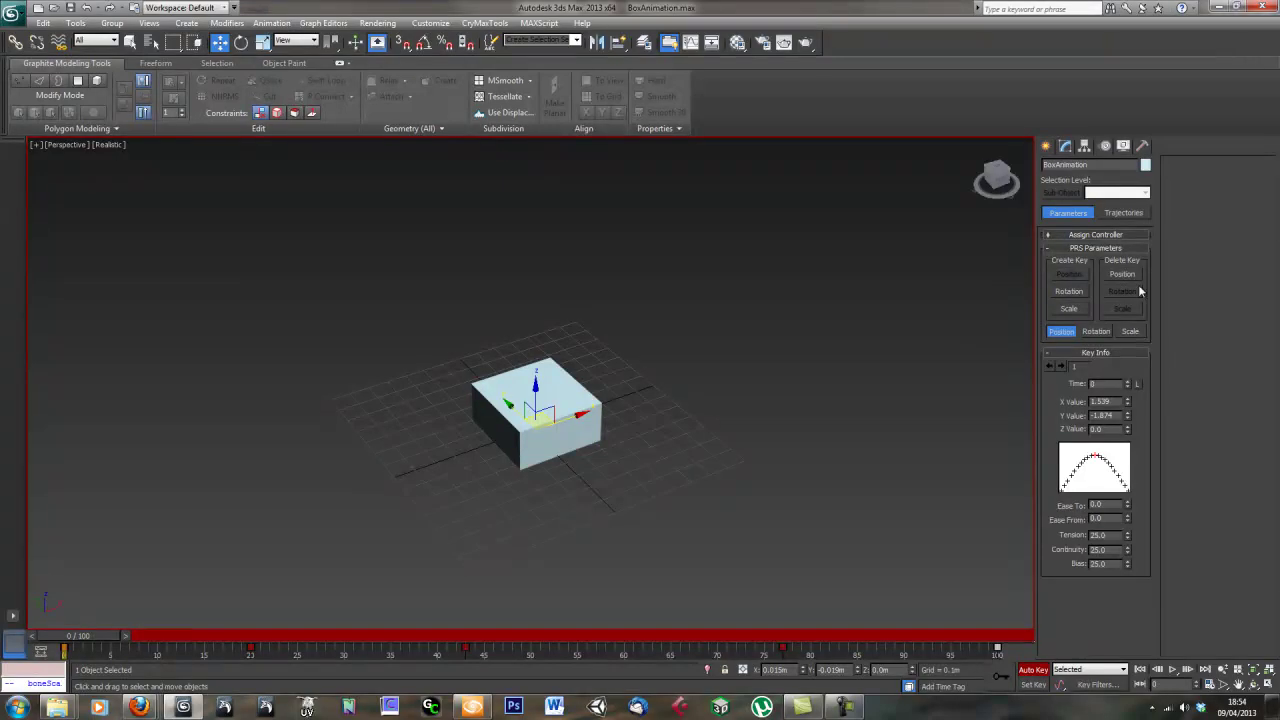
pyautogui.click(1094, 235)
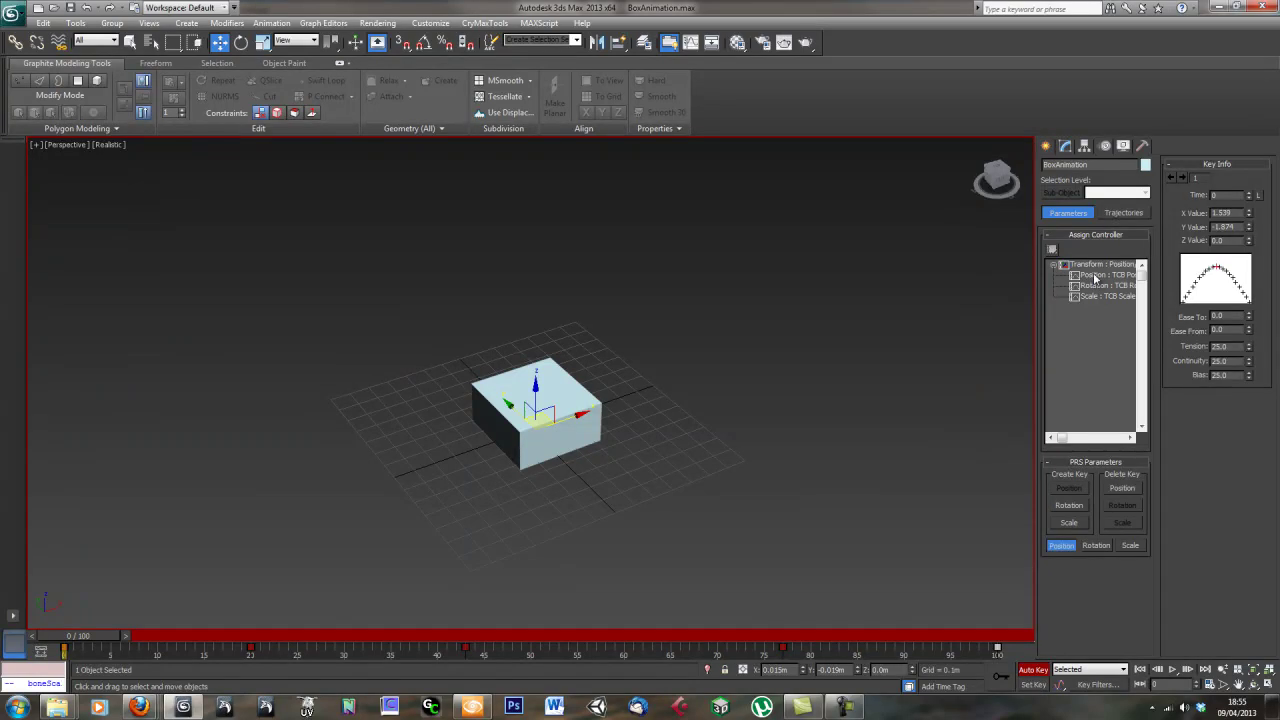
pyautogui.click(1094, 275)
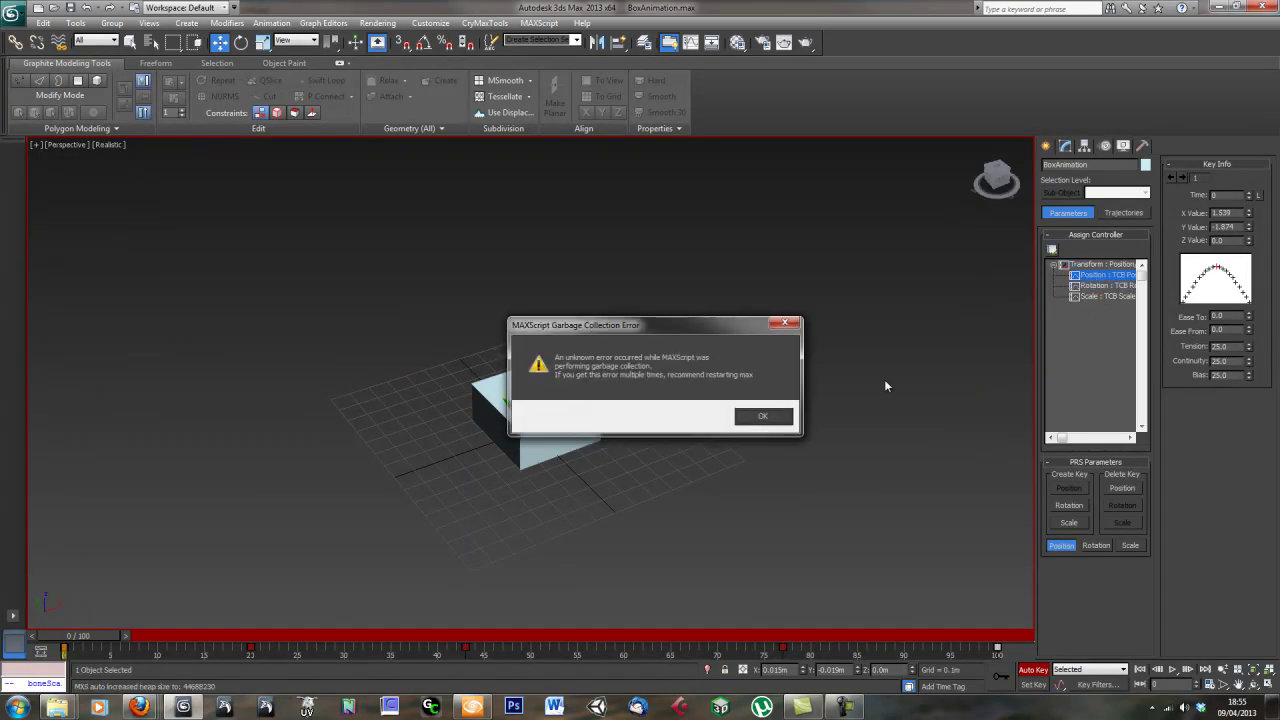
pyautogui.click(765, 417)
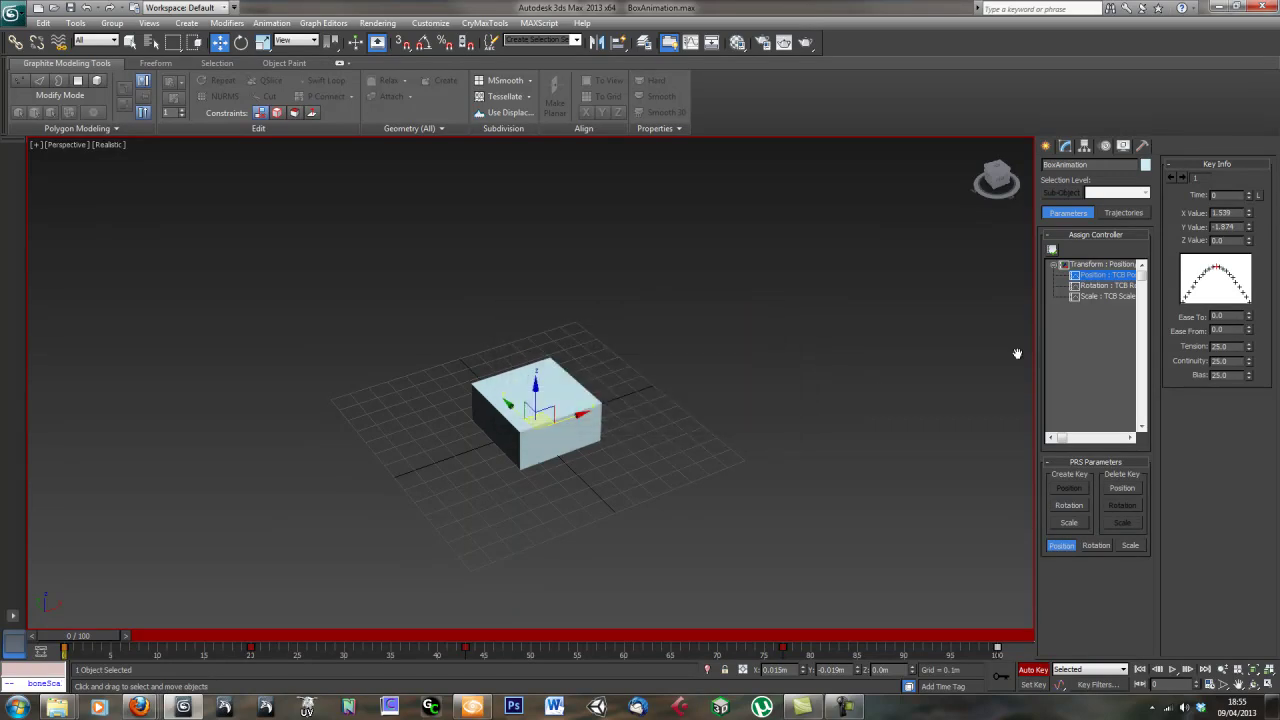
pyautogui.click(1052, 251)
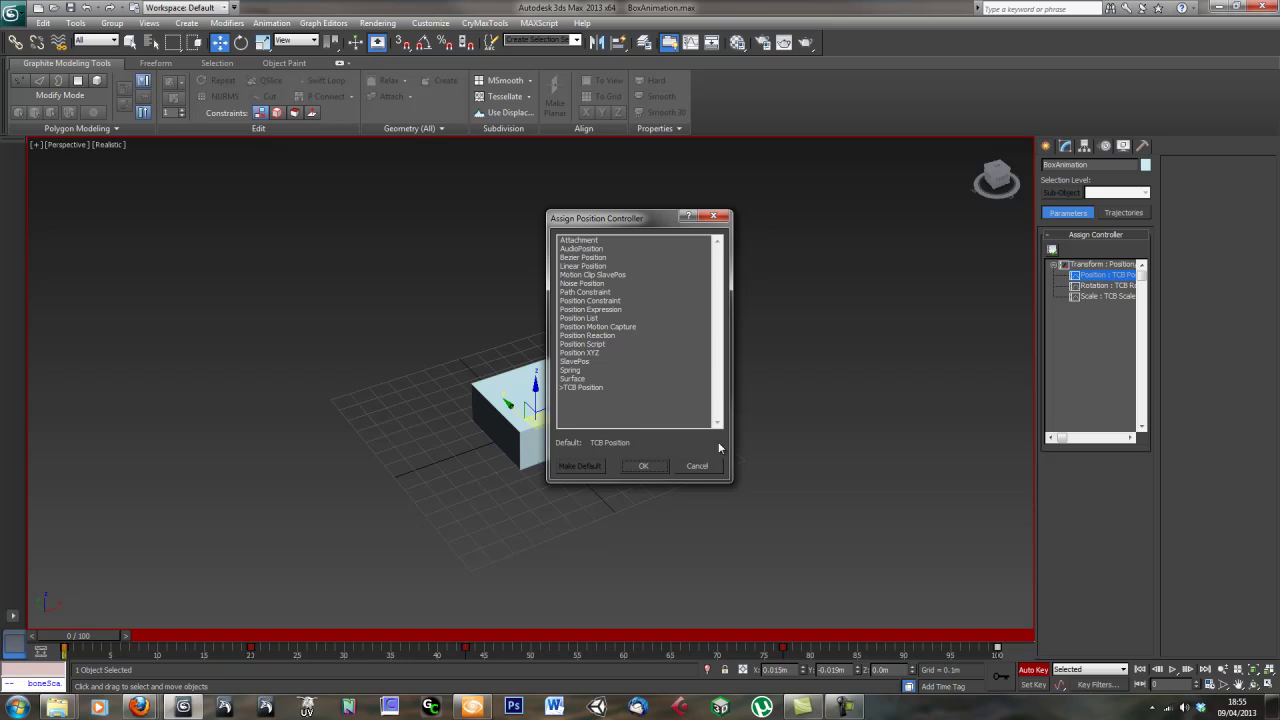
pyautogui.click(580, 388)
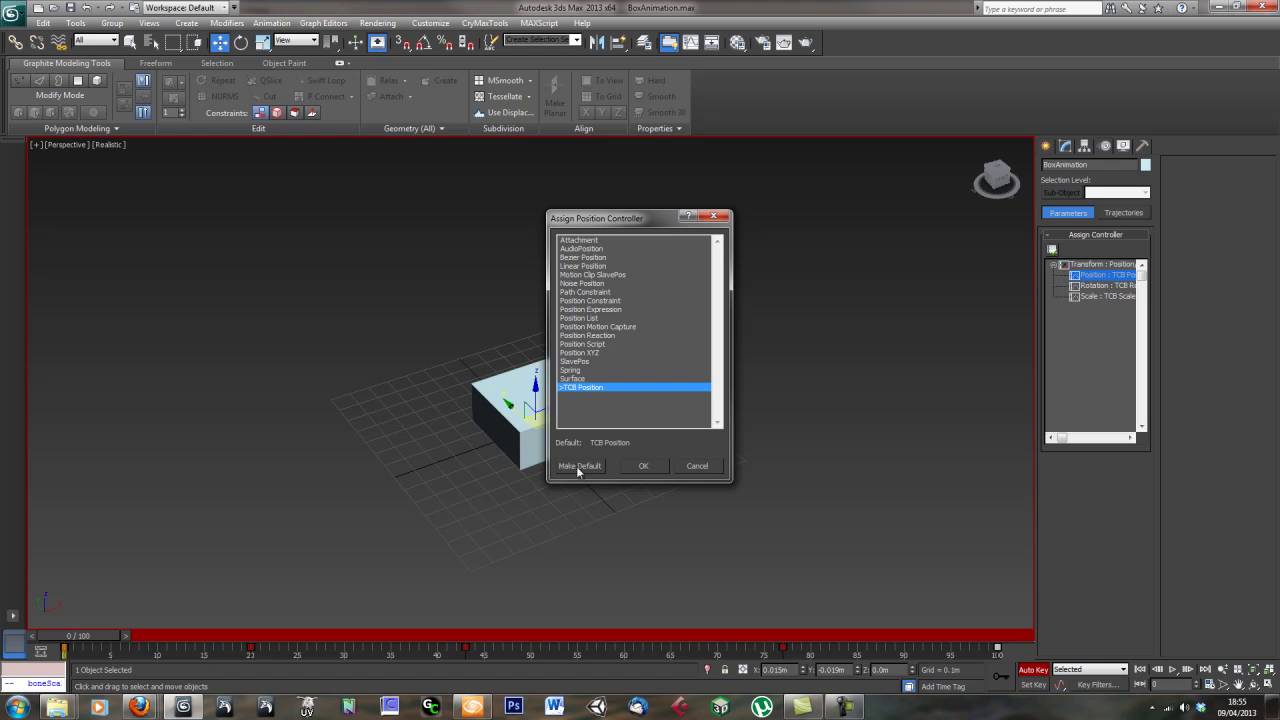